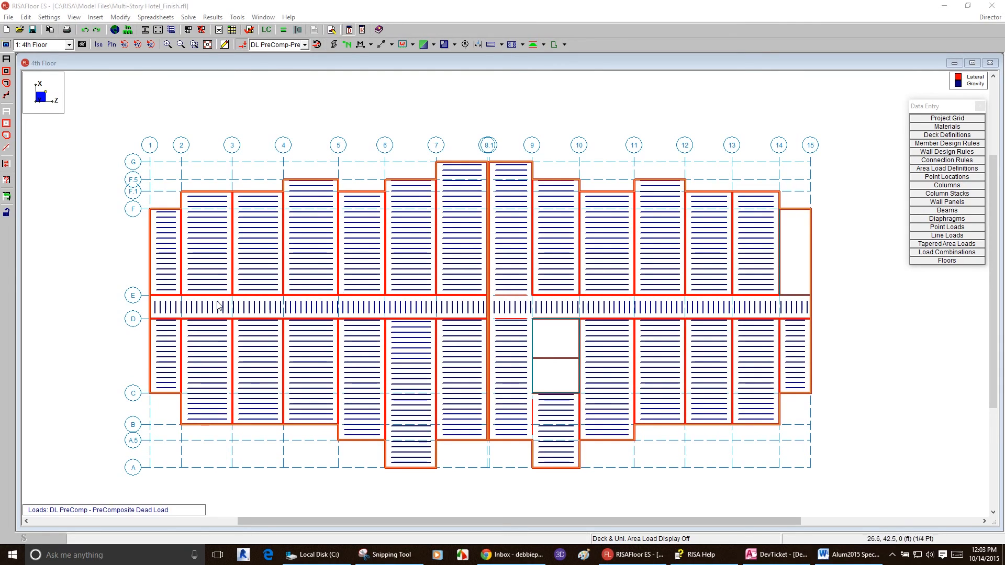
Draw rectangular diaphragm regions with design rule R1 over the two bays between grids 1 and 3, from grid E to the F-side floor edge.
{"action": "left_click", "coordinate": [224, 44]}
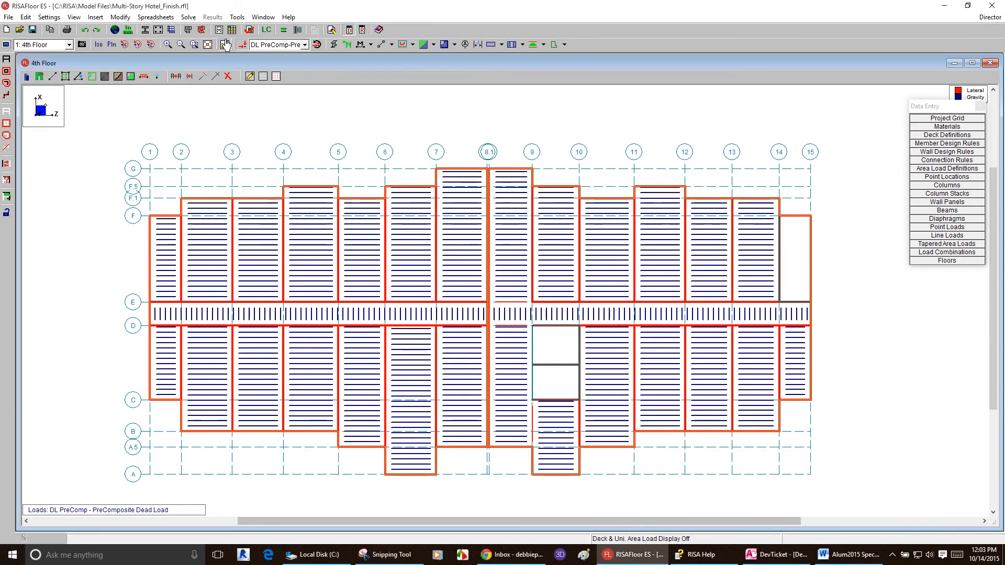
{"action": "left_click", "coordinate": [119, 76]}
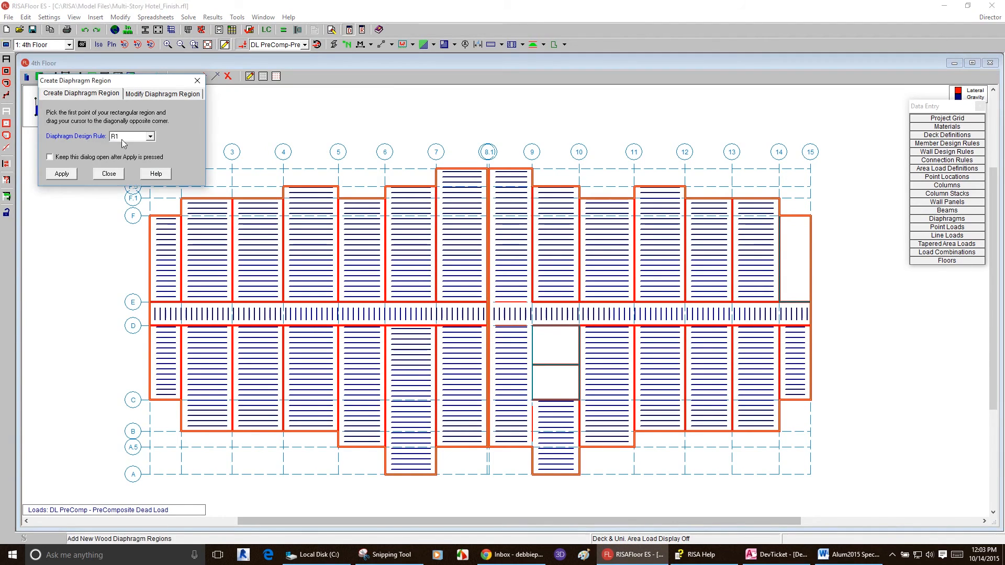
{"action": "left_click", "coordinate": [59, 176]}
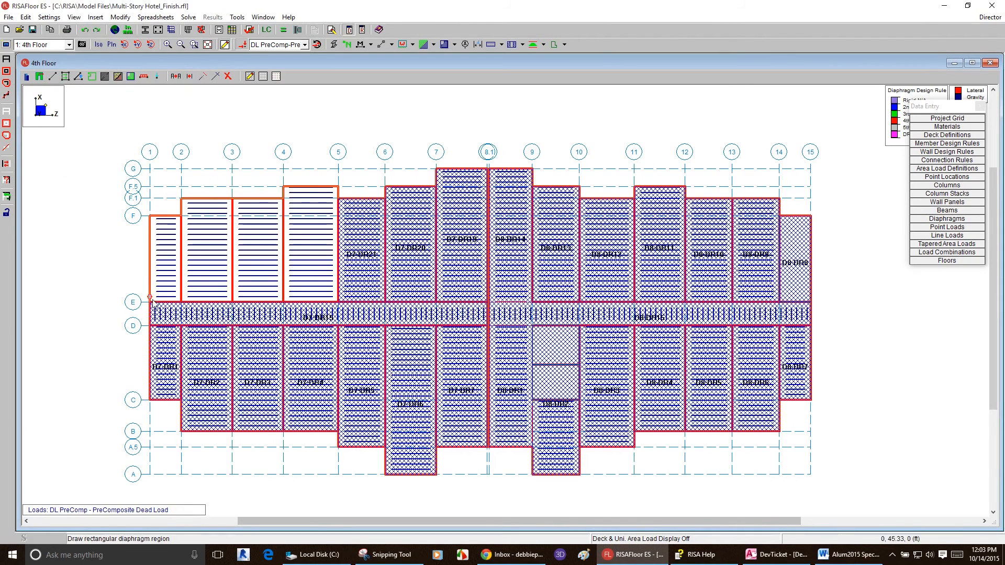
{"action": "left_click", "coordinate": [181, 216]}
{"action": "left_click", "coordinate": [181, 302]}
{"action": "left_click", "coordinate": [232, 198]}
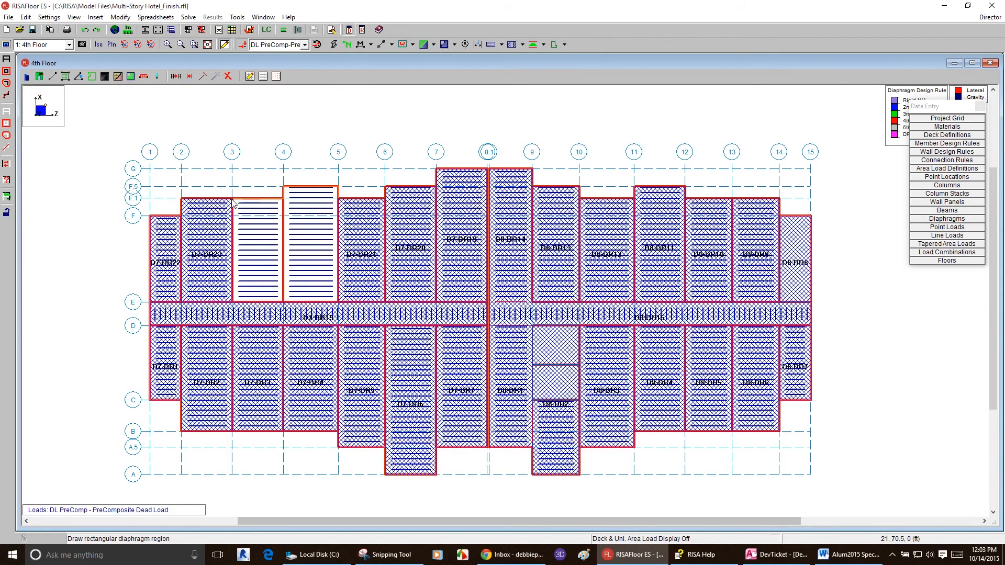
Add diaphragm regions over the two bays between grids 3 and 5 on the F side of grid E, and end region drawing.
{"action": "left_click", "coordinate": [232, 302]}
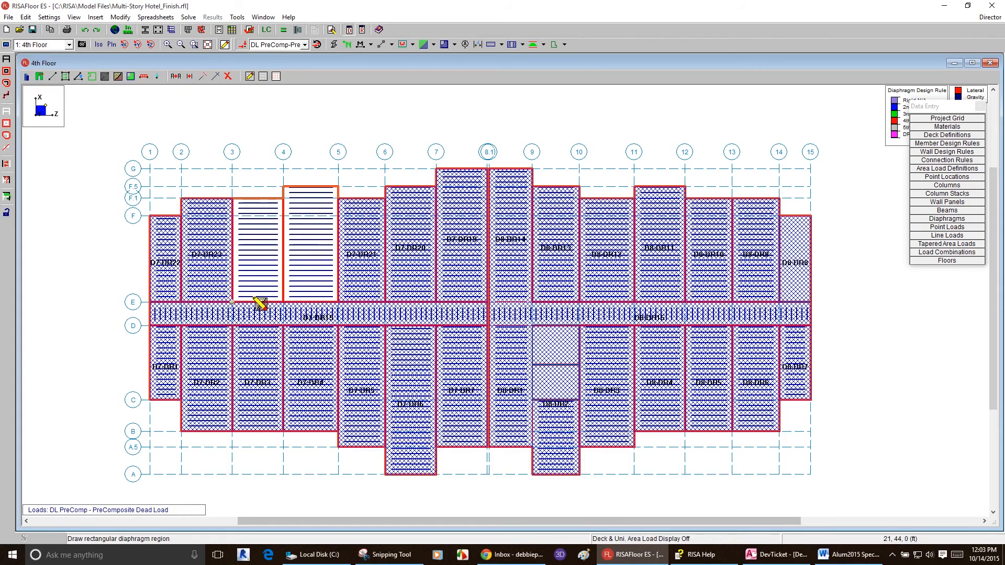
{"action": "left_click", "coordinate": [283, 198]}
{"action": "left_click", "coordinate": [283, 302]}
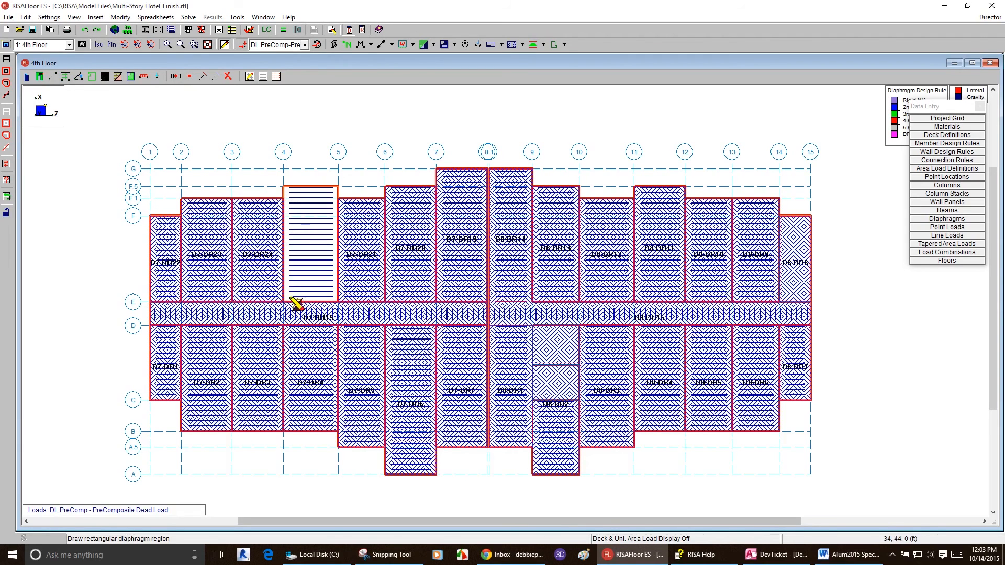
{"action": "left_click", "coordinate": [338, 186]}
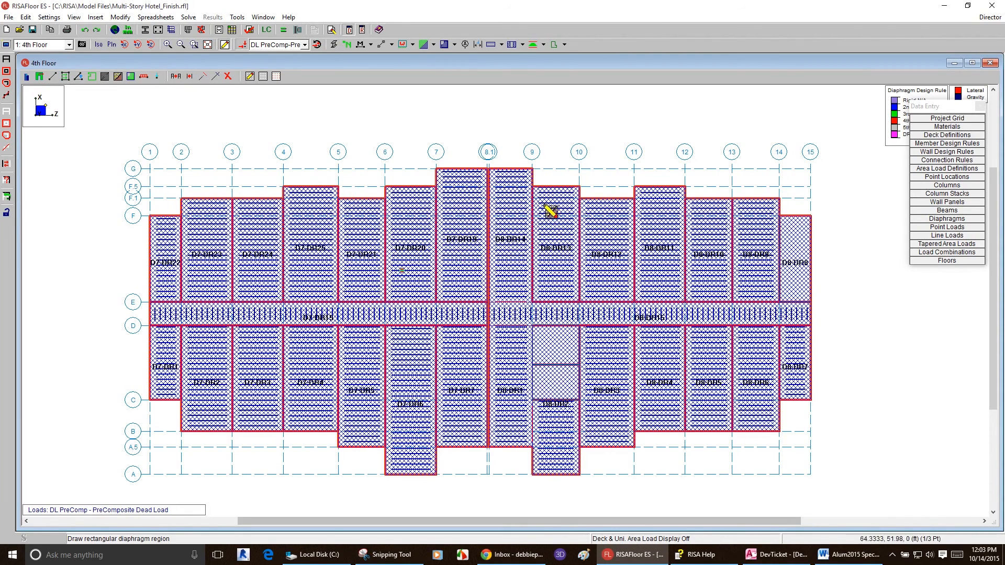
{"action": "right_click", "coordinate": [677, 457]}
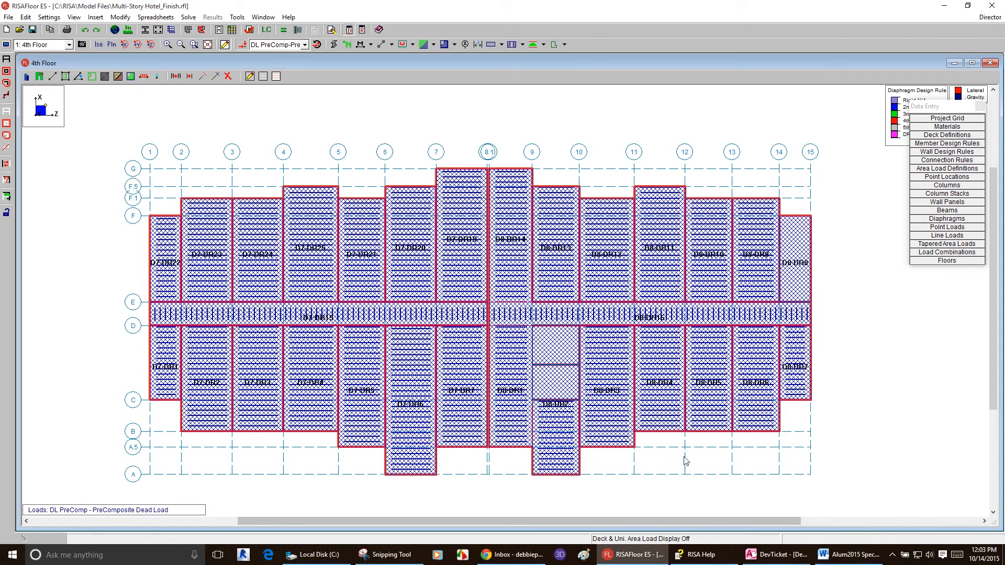
Open the wood diaphragm design rules and widen the Database column and the parameters window.
{"action": "left_click", "coordinate": [956, 219]}
{"action": "left_click", "coordinate": [177, 175]}
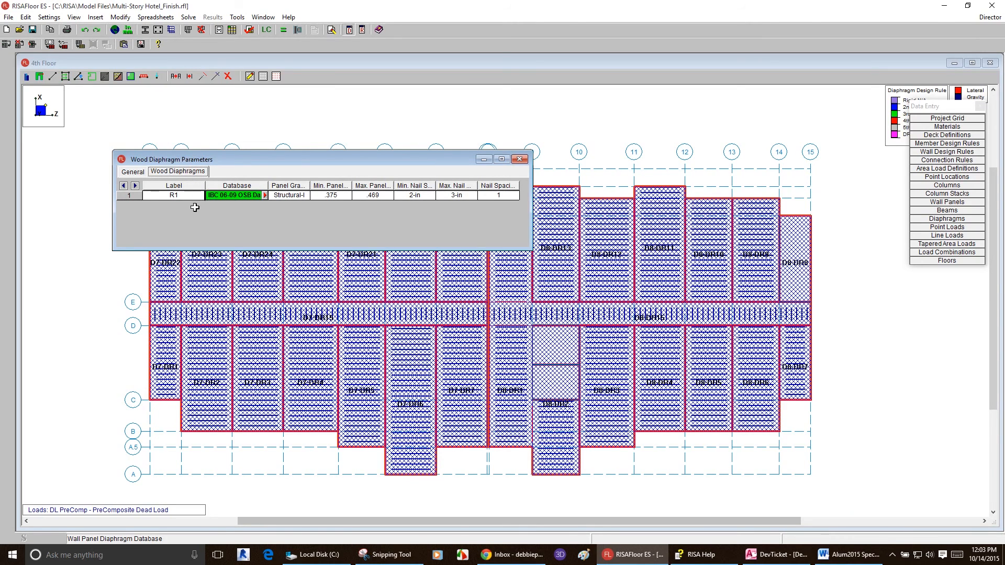
{"action": "left_click", "coordinate": [175, 195]}
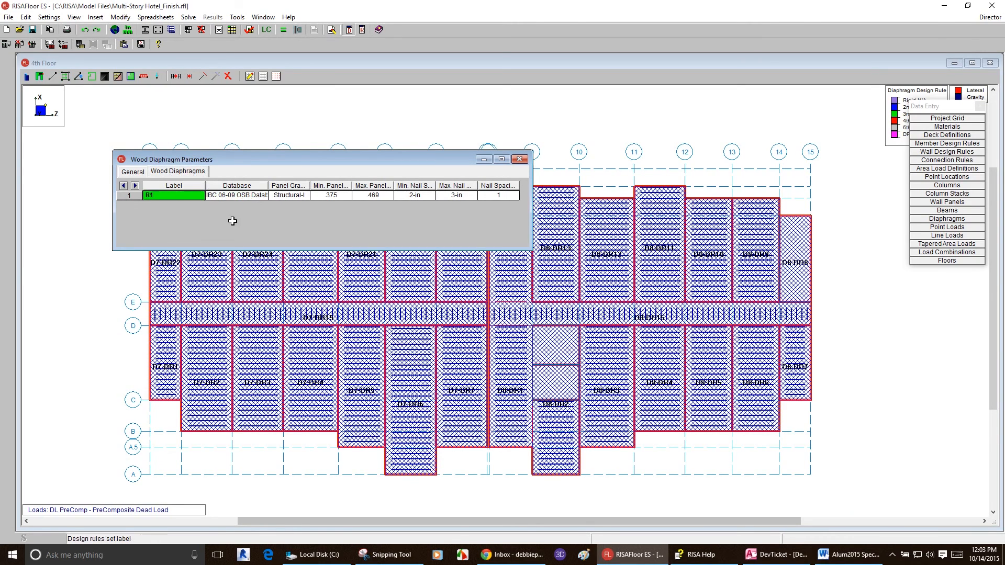
{"action": "left_click", "coordinate": [240, 196]}
{"action": "left_click_drag", "start_coordinate": [268, 185], "coordinate": [276, 185]}
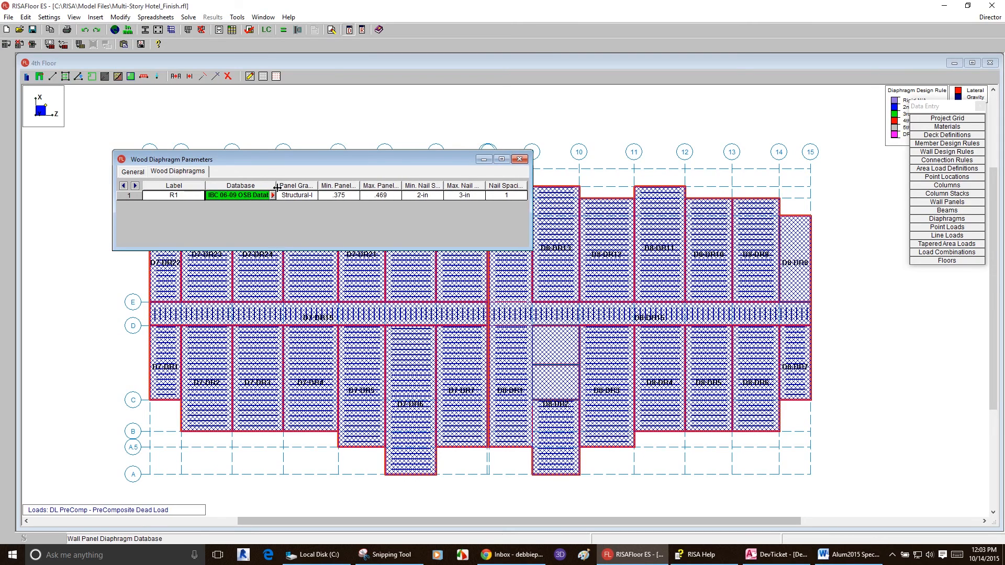
{"action": "left_click_drag", "start_coordinate": [533, 207], "coordinate": [599, 213]}
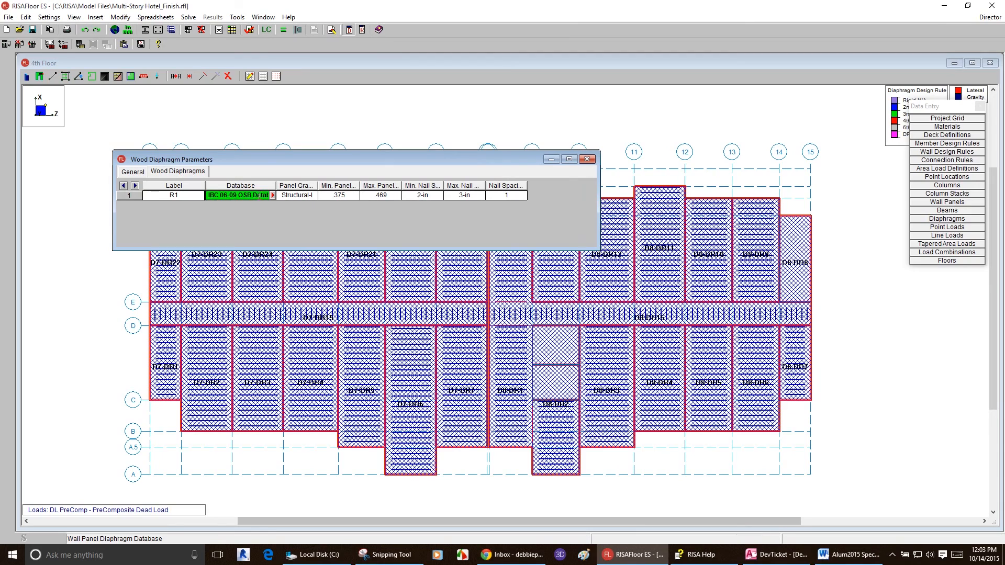
Open the wood diaphragm schedule for rule R1 and widen its Label column to fit the full labels.
{"action": "left_click", "coordinate": [273, 195]}
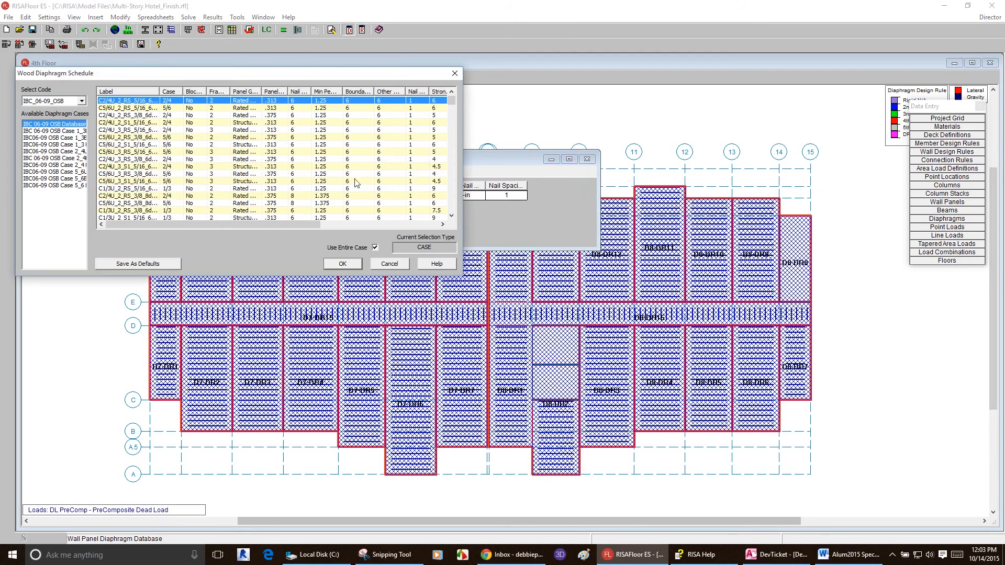
{"action": "left_click_drag", "start_coordinate": [311, 78], "coordinate": [496, 224]}
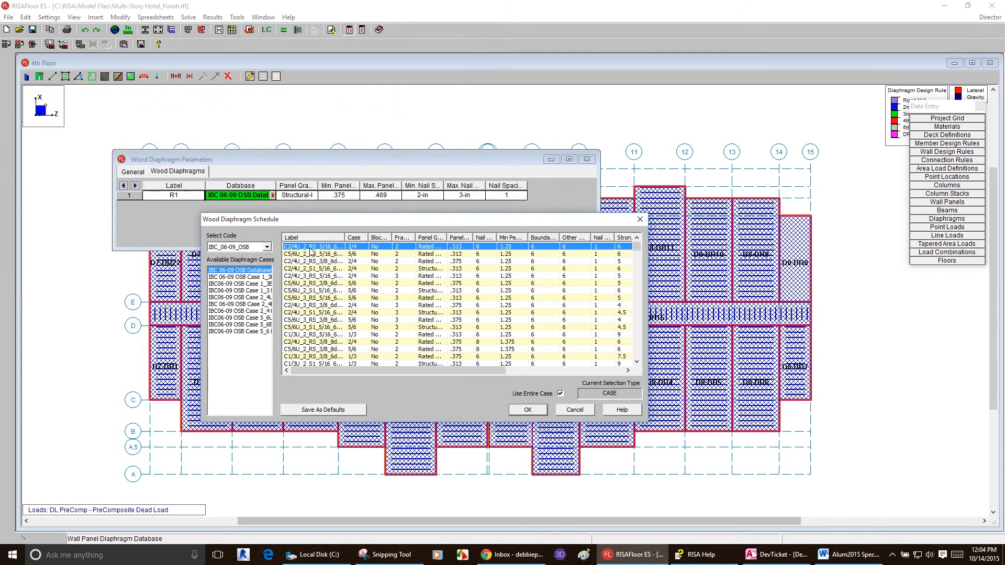
{"action": "left_click_drag", "start_coordinate": [344, 238], "coordinate": [352, 238]}
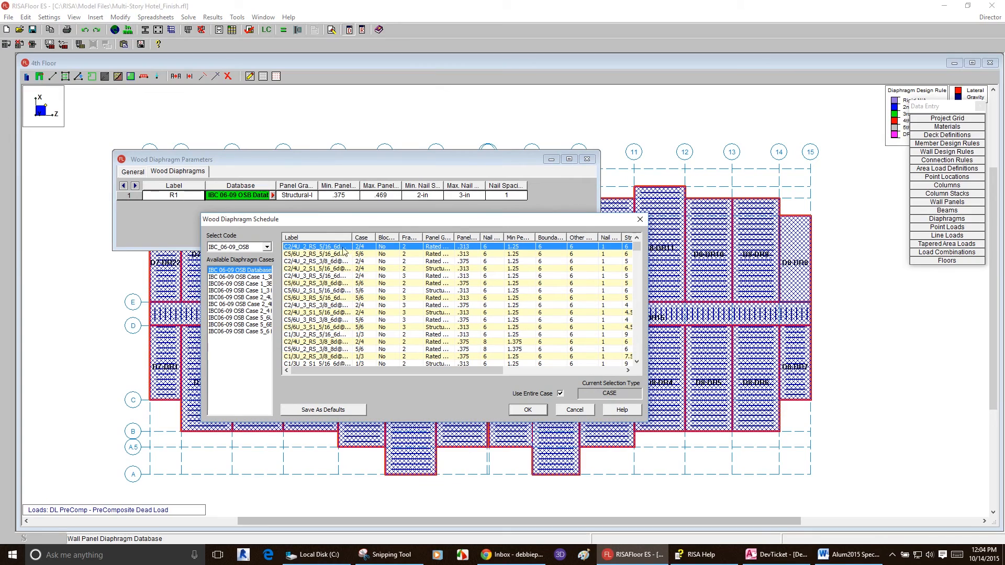
{"action": "double_click", "coordinate": [352, 238]}
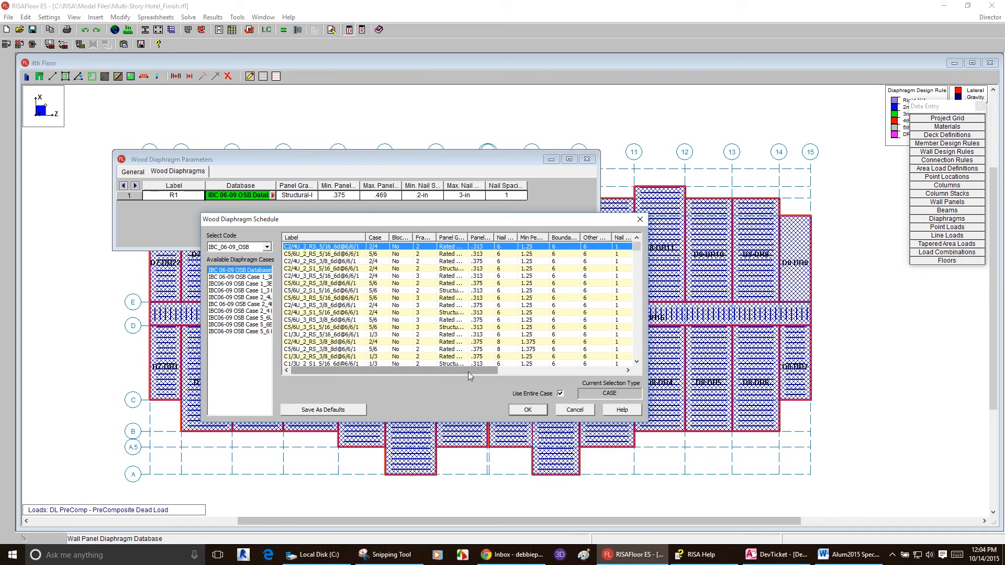
Examine the schedule's case, framing, panel and nail columns, including the boundary nail spacing.
{"action": "left_click_drag", "start_coordinate": [468, 371], "coordinate": [506, 367]}
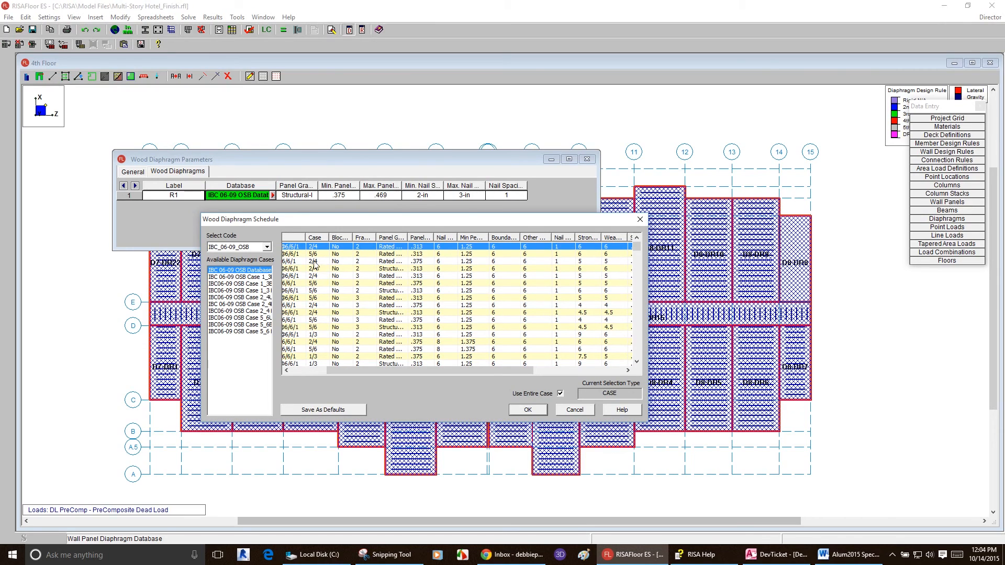
{"action": "left_click_drag", "start_coordinate": [491, 368], "coordinate": [525, 373]}
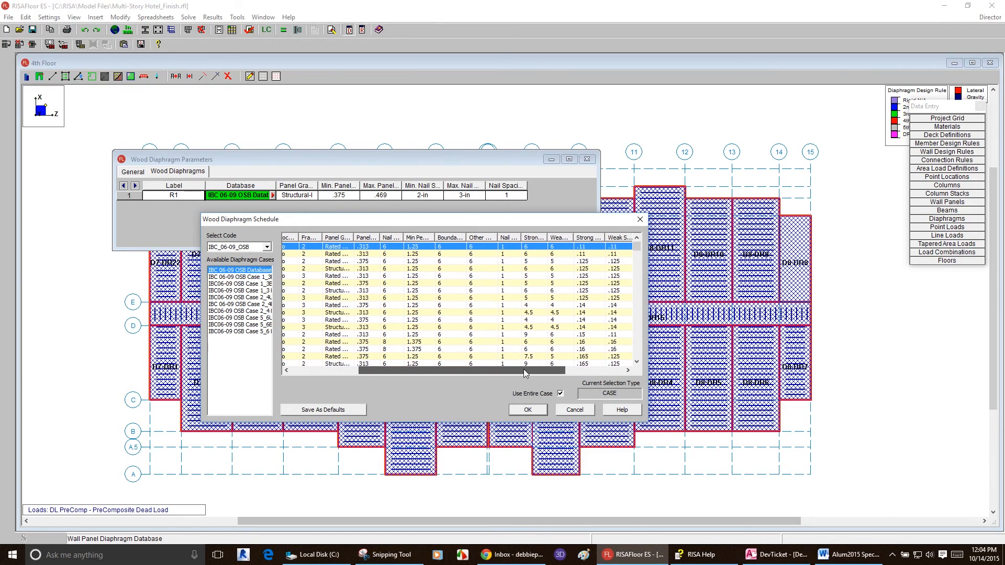
{"action": "left_click_drag", "start_coordinate": [466, 237], "coordinate": [539, 238]}
{"action": "left_click_drag", "start_coordinate": [504, 371], "coordinate": [544, 374]}
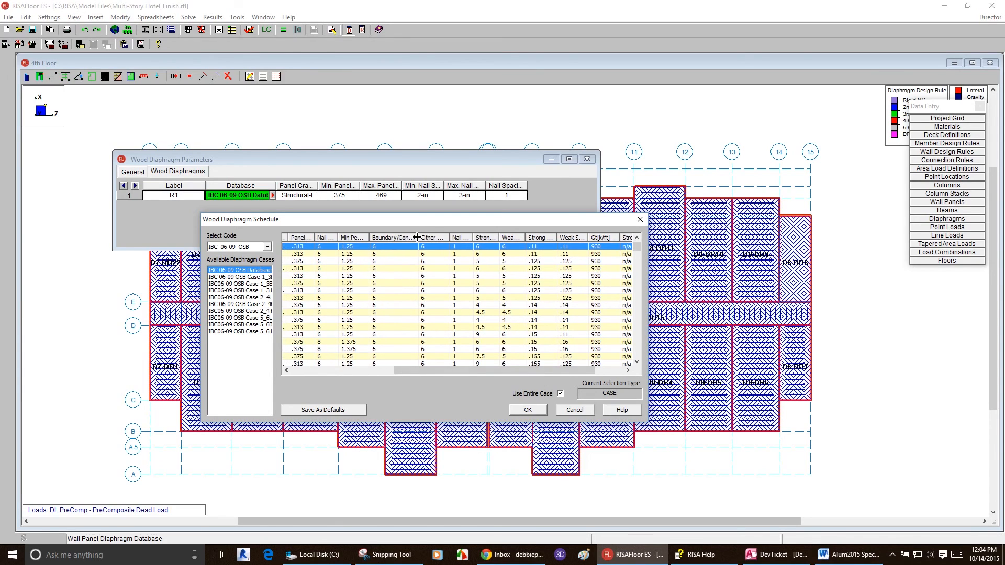
{"action": "left_click_drag", "start_coordinate": [418, 237], "coordinate": [391, 238]}
{"action": "left_click_drag", "start_coordinate": [453, 369], "coordinate": [506, 377]}
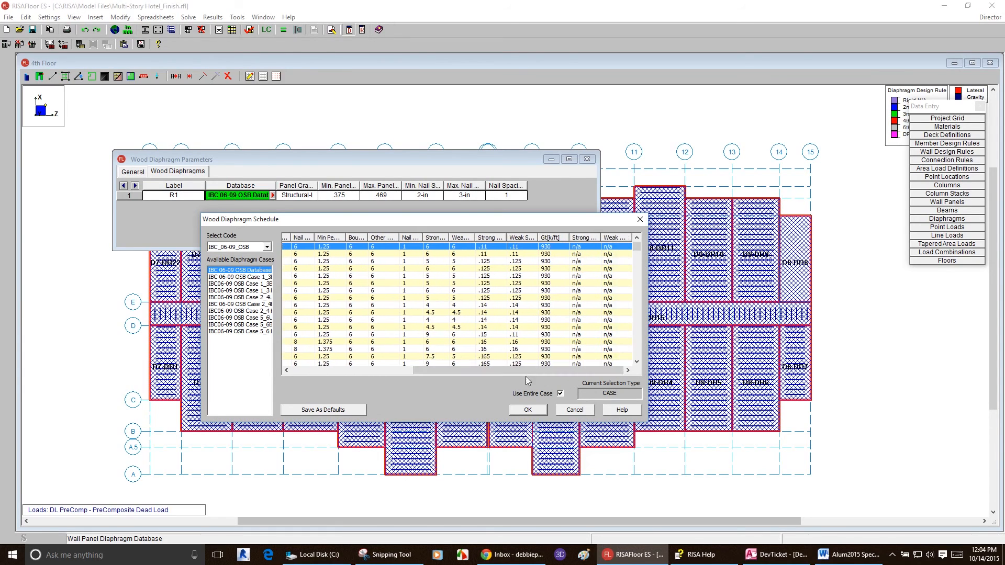
Examine the strong- and weak-direction Ga and strength values and the Gt column for entries further down the schedule.
{"action": "left_click", "coordinate": [638, 252]}
{"action": "left_click", "coordinate": [638, 251]}
{"action": "left_click_drag", "start_coordinate": [449, 236], "coordinate": [521, 238]}
{"action": "left_click_drag", "start_coordinate": [483, 370], "coordinate": [538, 377]}
{"action": "left_click", "coordinate": [557, 248]}
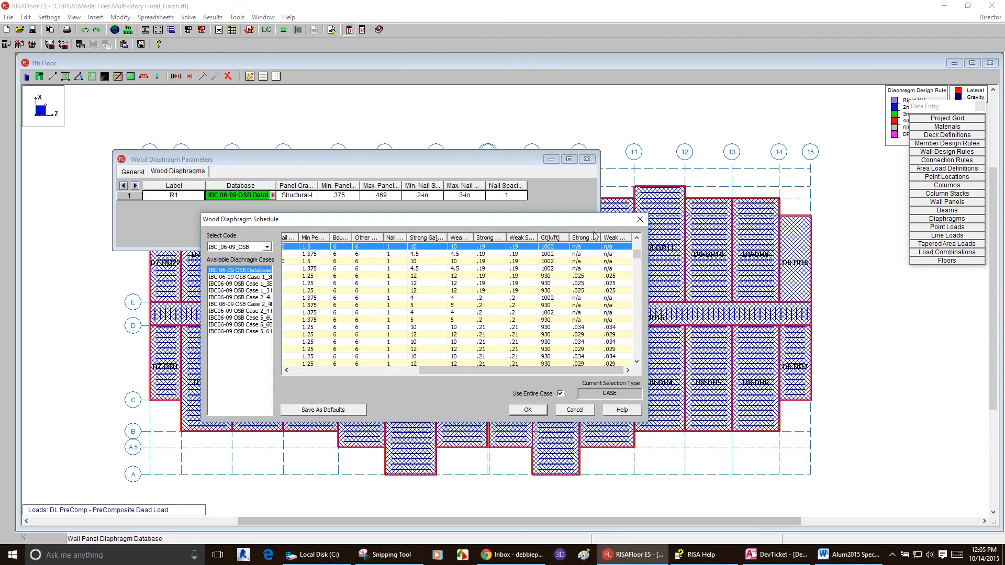
{"action": "mouse_move", "coordinate": [598, 235]}
{"action": "left_mouse_down"}
{"action": "mouse_move", "coordinate": [618, 238]}
{"action": "mouse_move", "coordinate": [602, 238]}
{"action": "left_mouse_up"}
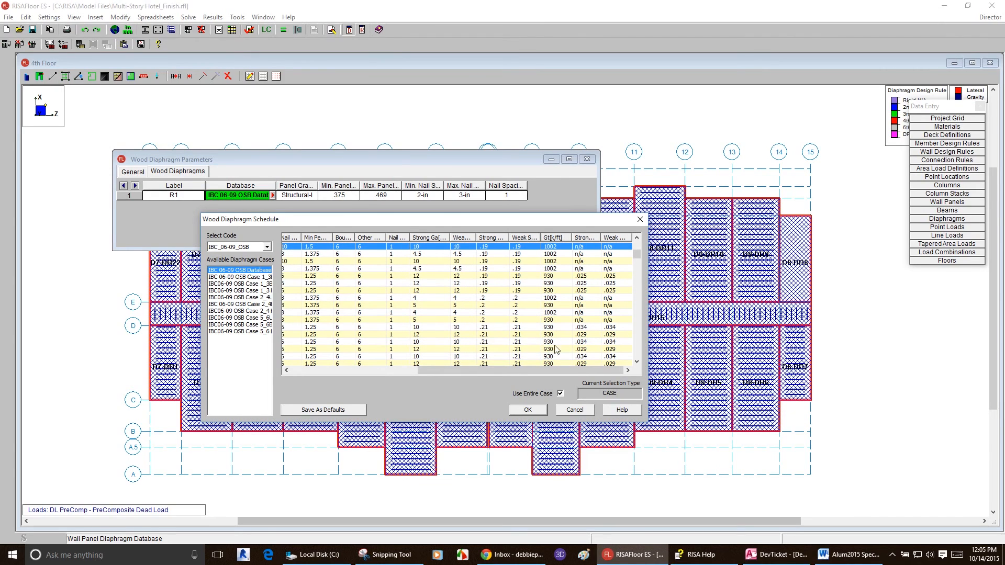
{"action": "left_click_drag", "start_coordinate": [520, 372], "coordinate": [341, 372]}
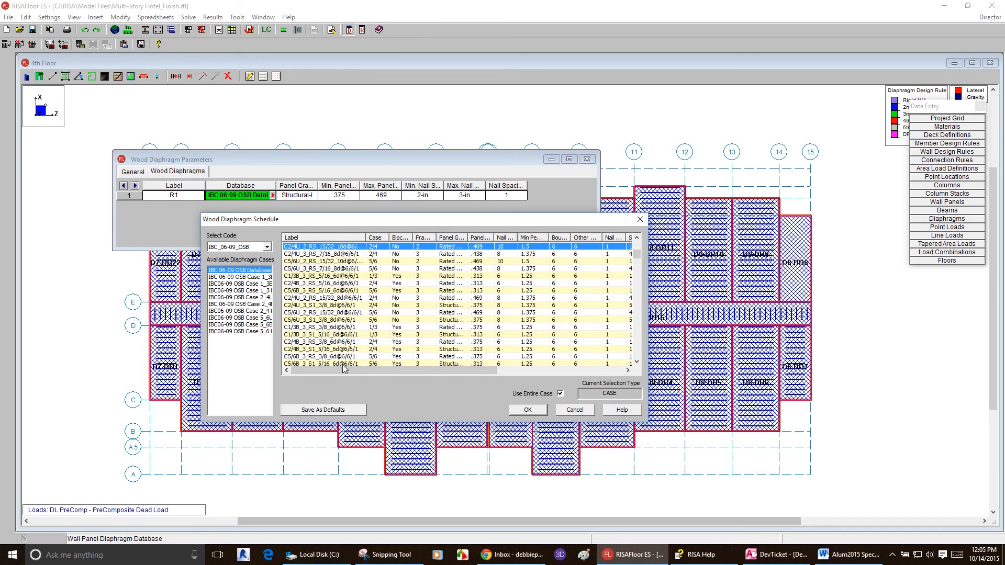
Compare the OSB Case 1_3 and Case 2_4 schedule groups, consulting the panel layout case diagrams in RISA Help.
{"action": "left_click", "coordinate": [243, 284]}
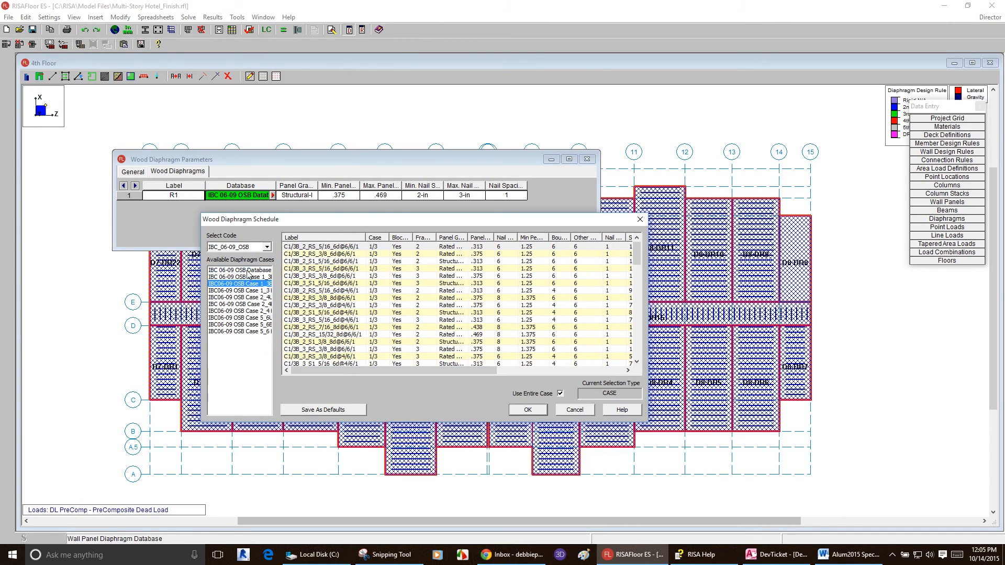
{"action": "left_click", "coordinate": [696, 554]}
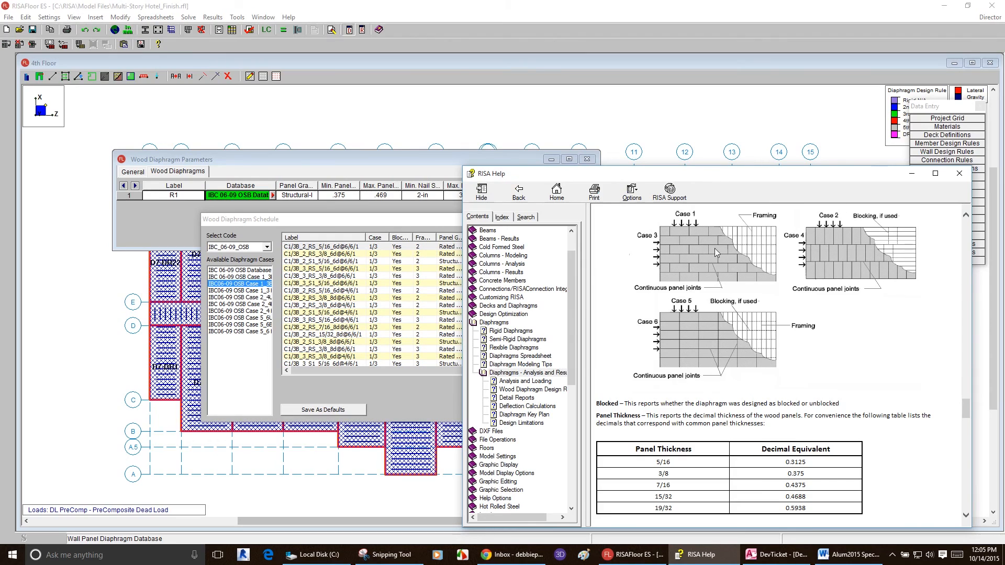
{"action": "left_click", "coordinate": [911, 173]}
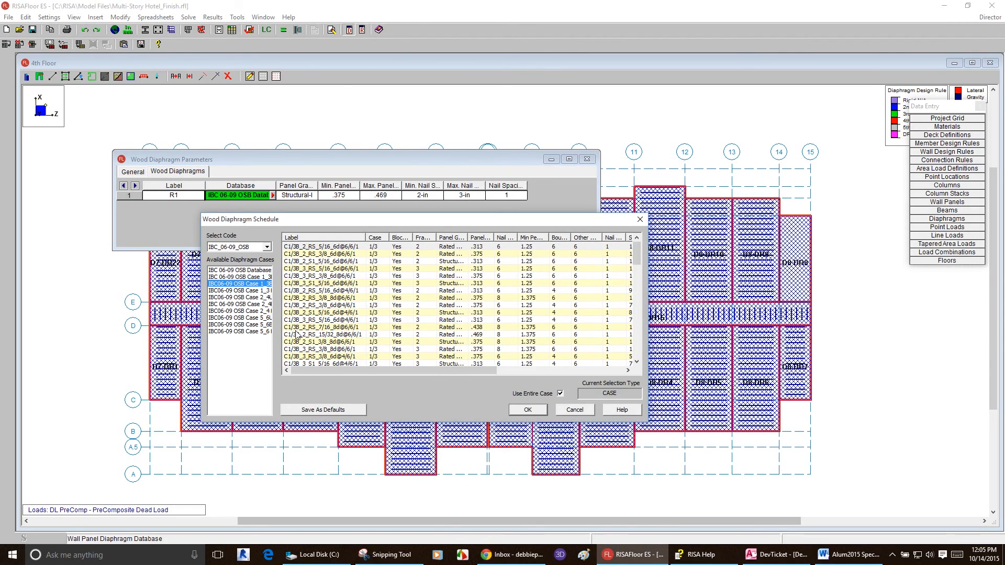
{"action": "left_click", "coordinate": [243, 289]}
{"action": "left_click", "coordinate": [246, 297]}
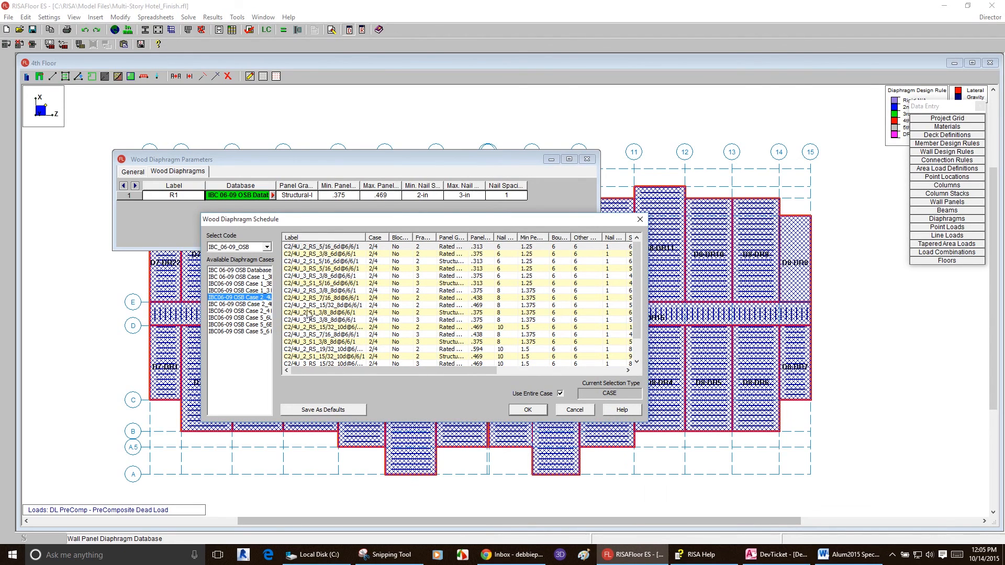
Assign the entire IBC 06-09 OSB Database to design rule R1.
{"action": "left_click", "coordinate": [256, 270]}
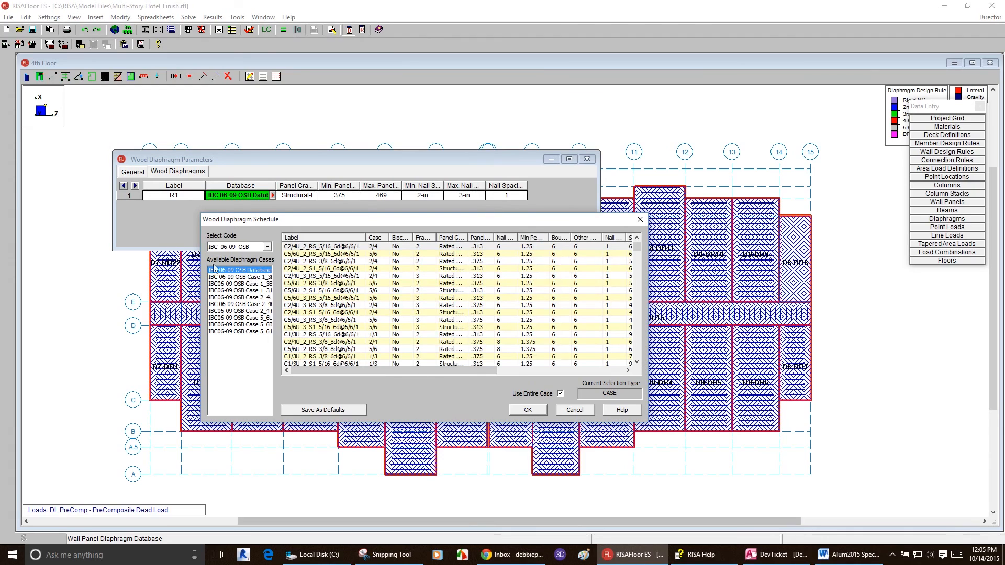
{"action": "left_click", "coordinate": [236, 270]}
{"action": "left_click", "coordinate": [528, 410]}
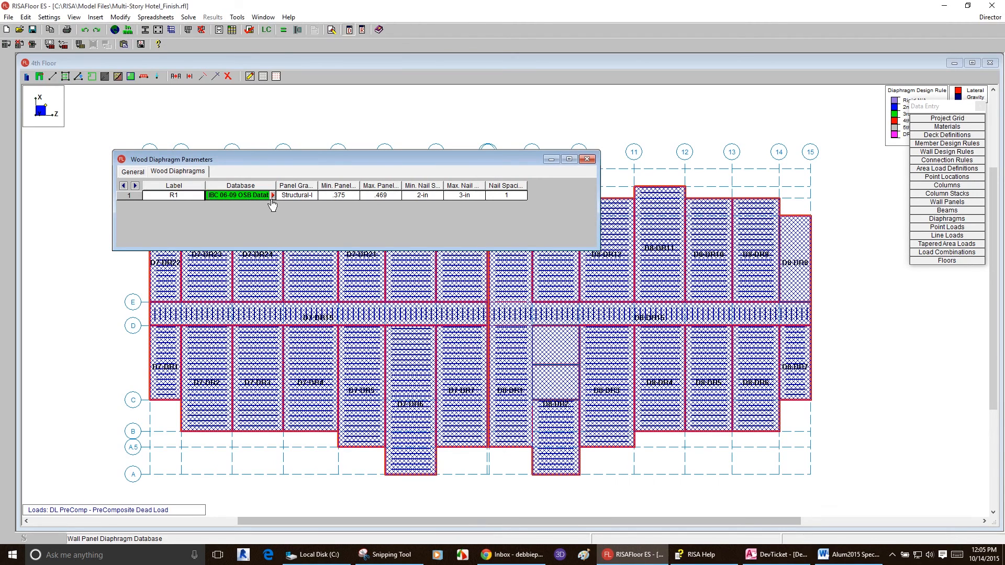
Widen the Panel Grade column and set rule R1's panel grade to Structural-I.
{"action": "left_click", "coordinate": [296, 197]}
{"action": "left_click_drag", "start_coordinate": [318, 185], "coordinate": [334, 187]}
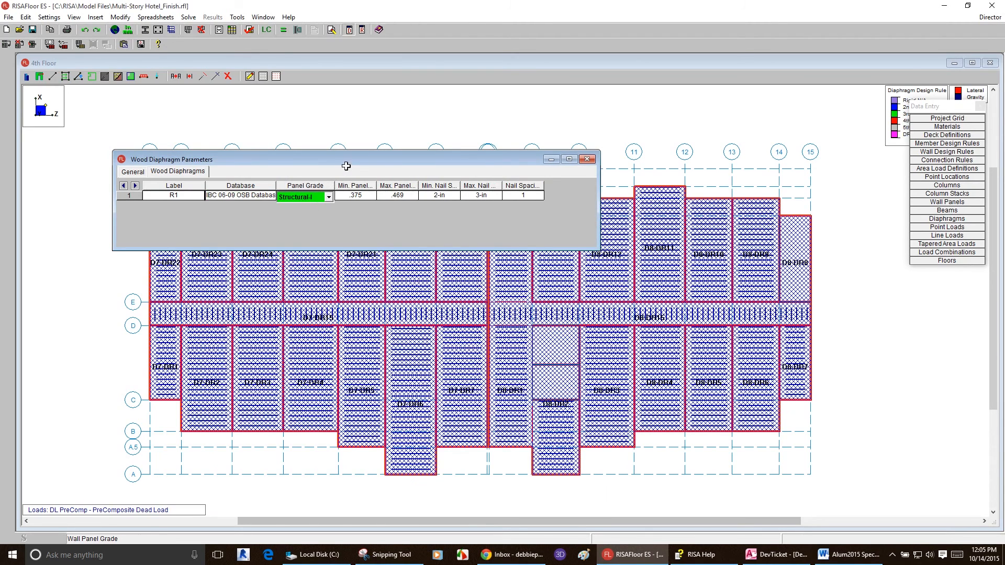
{"action": "left_click", "coordinate": [301, 199]}
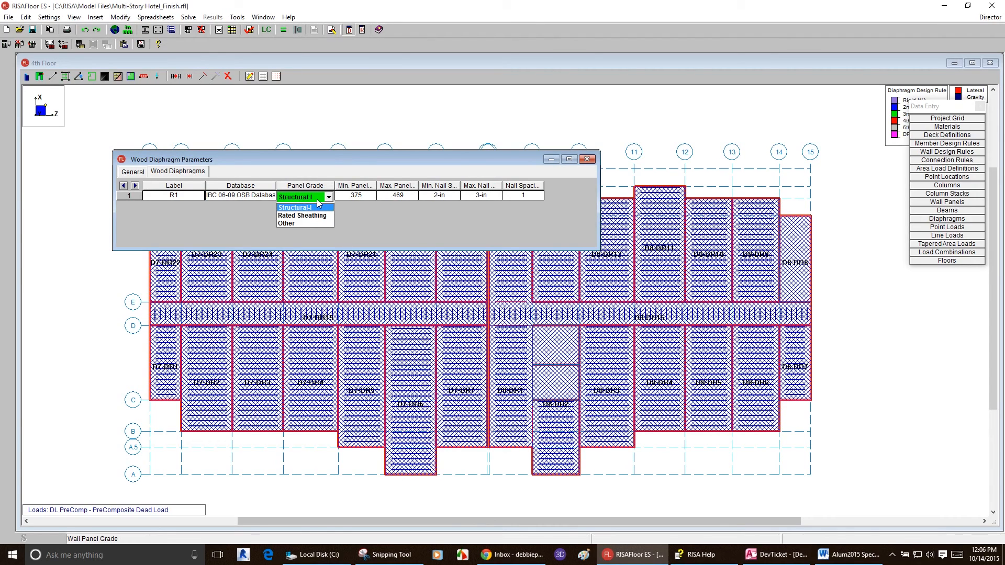
{"action": "left_click", "coordinate": [308, 207]}
Widen rule R1's panel thickness and nail spacing columns, select 3-in as its maximum nail spacing, and close the wood diaphragm parameters.
{"action": "left_click", "coordinate": [373, 197]}
{"action": "left_click_drag", "start_coordinate": [376, 187], "coordinate": [388, 188]}
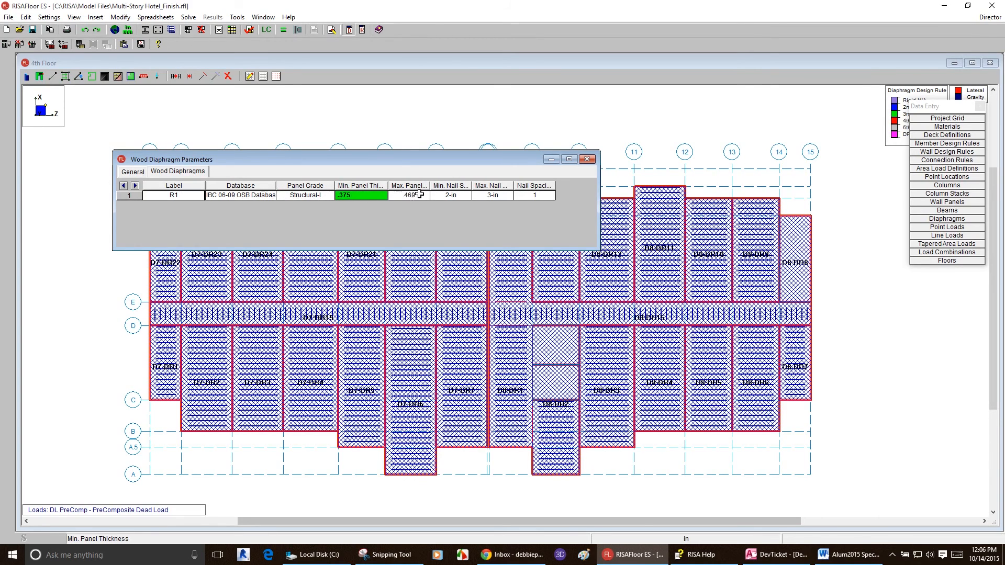
{"action": "left_click", "coordinate": [439, 195]}
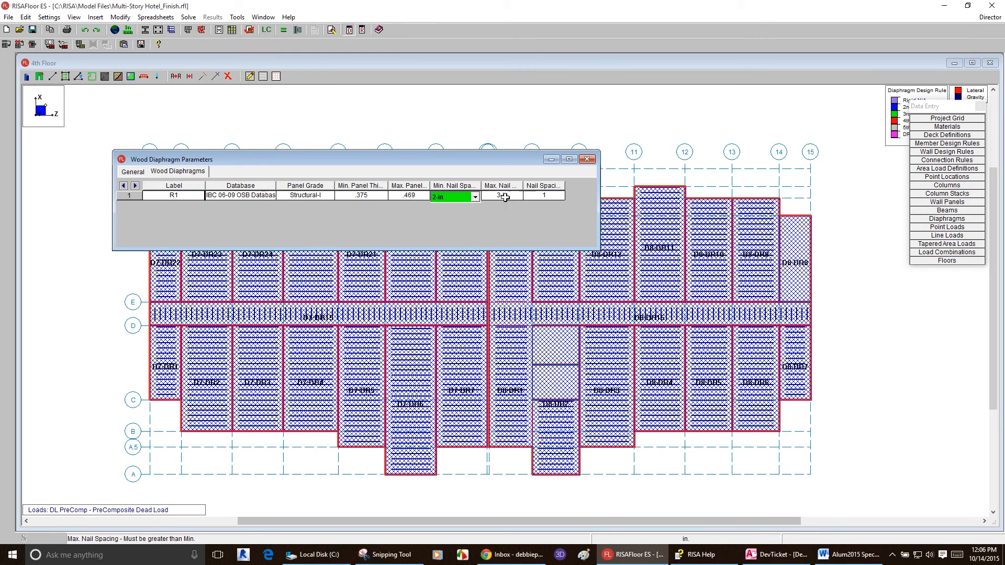
{"action": "left_click", "coordinate": [533, 197]}
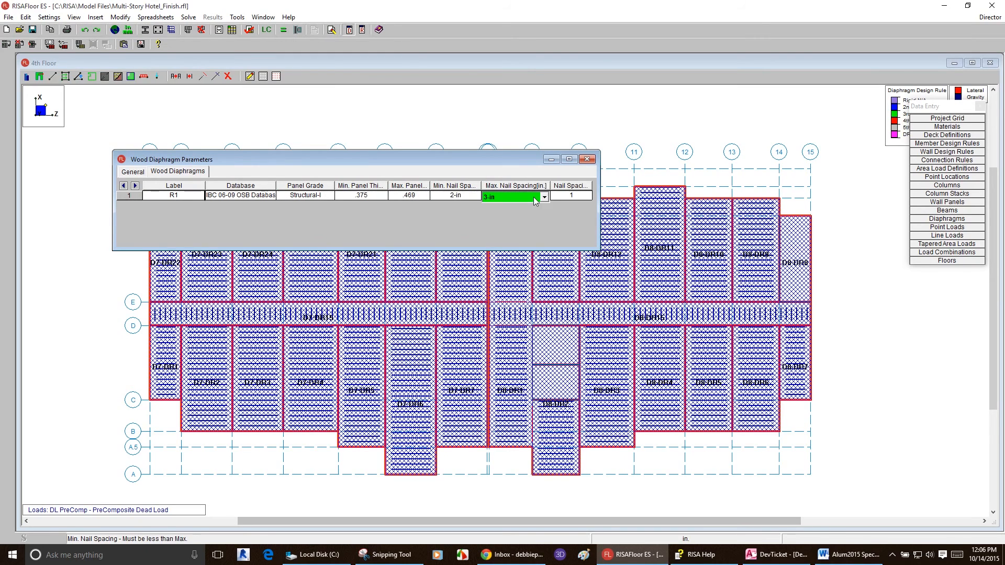
{"action": "left_click", "coordinate": [533, 197]}
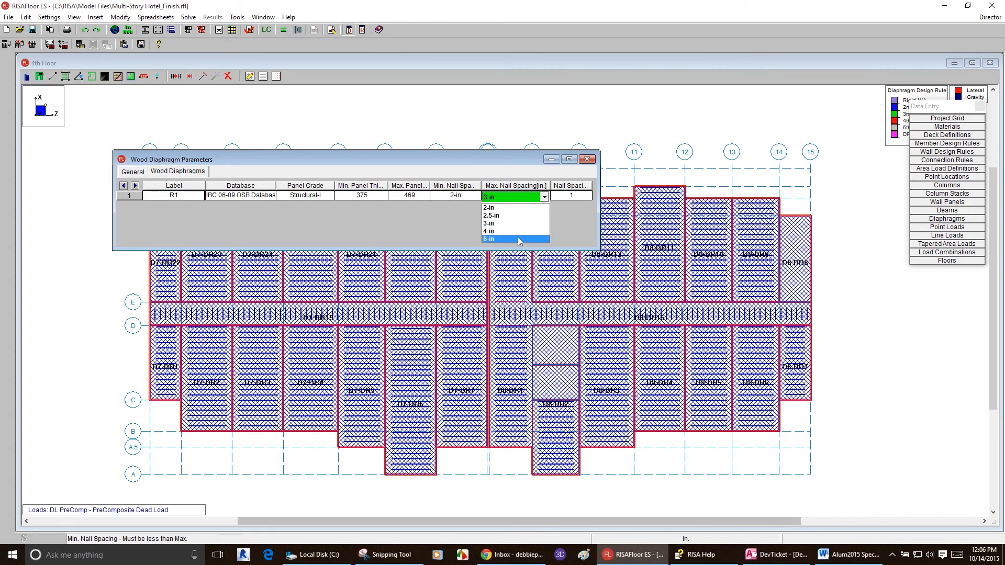
{"action": "left_click", "coordinate": [520, 223]}
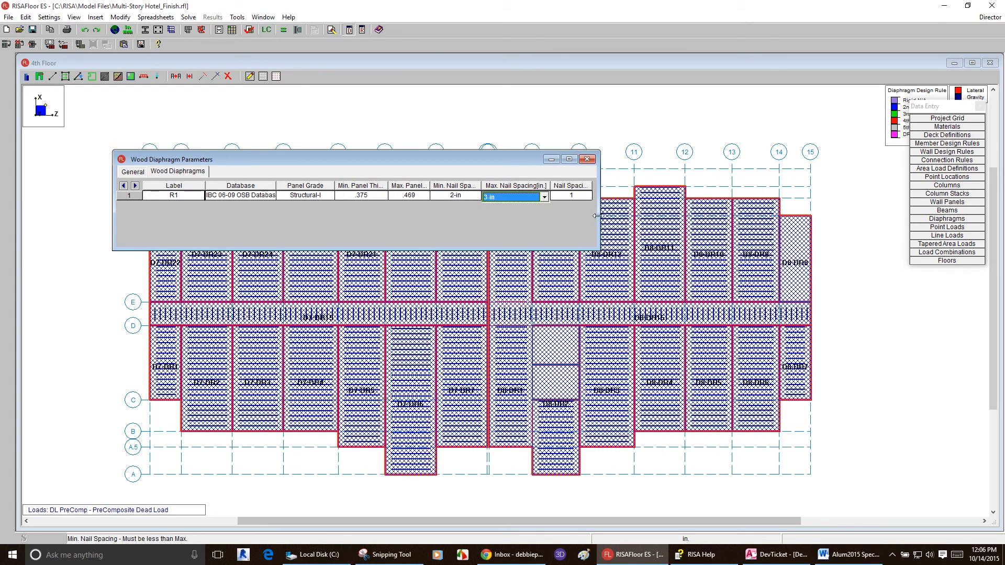
{"action": "left_click_drag", "start_coordinate": [601, 220], "coordinate": [683, 225]}
{"action": "left_click_drag", "start_coordinate": [591, 186], "coordinate": [613, 186]}
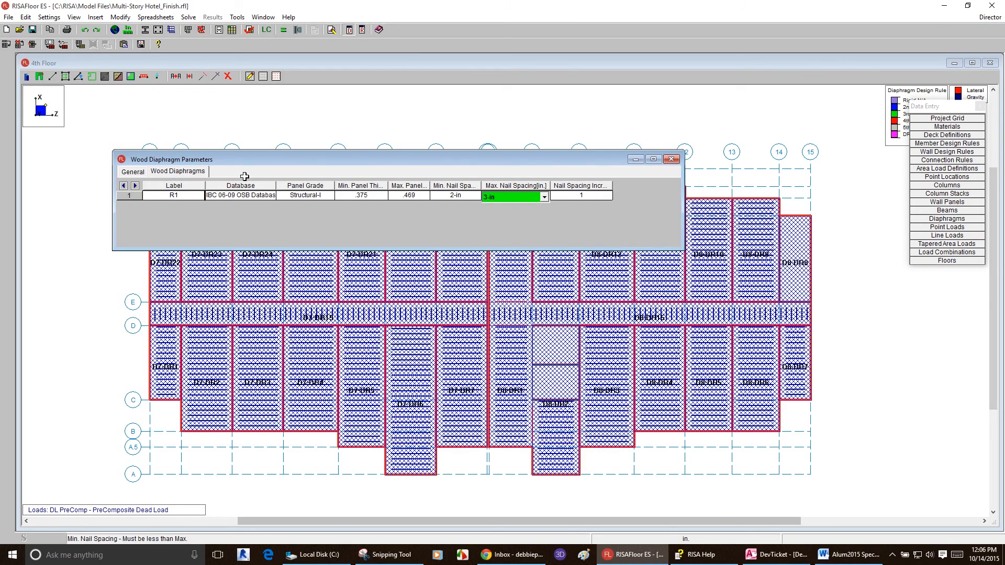
{"action": "left_click", "coordinate": [431, 139]}
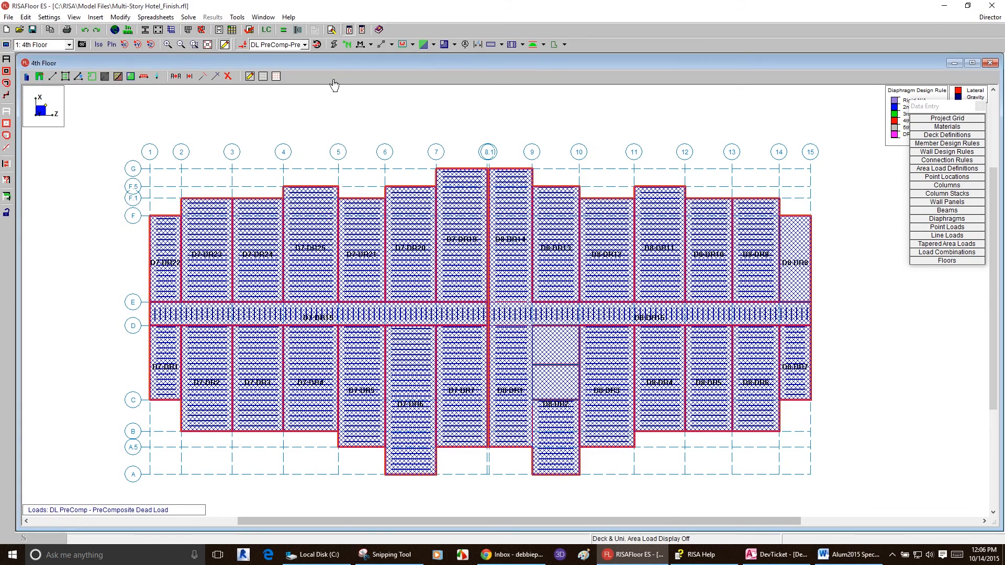
Solve the floor model and hide the wood diaphragms in the 4th floor plan.
{"action": "left_click", "coordinate": [283, 30]}
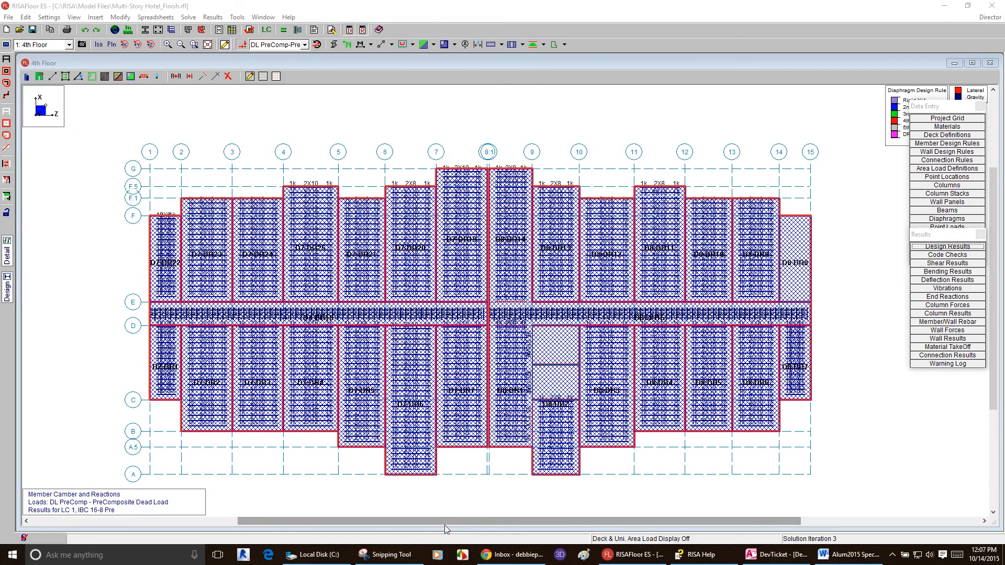
{"action": "left_click", "coordinate": [7, 46]}
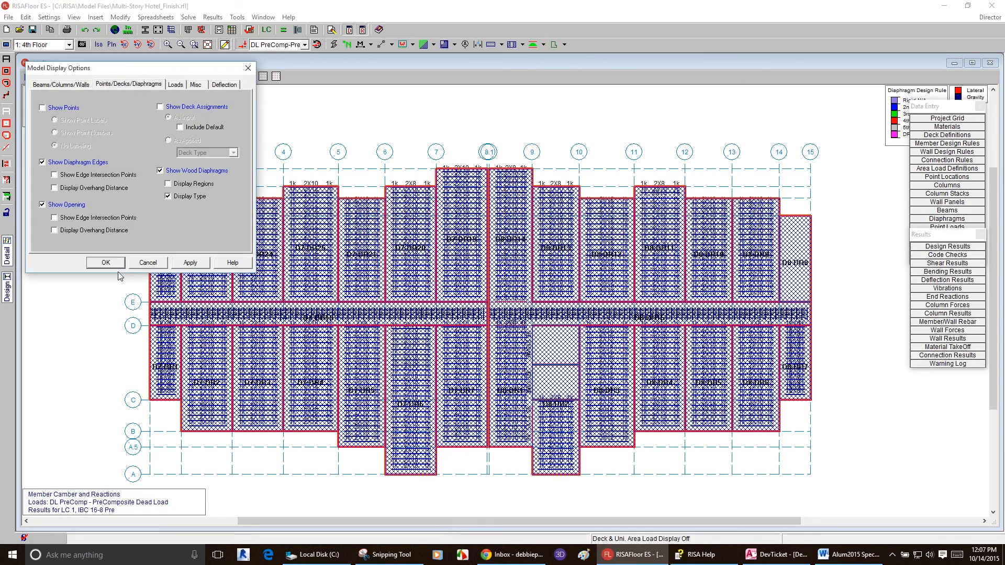
{"action": "left_click", "coordinate": [150, 263]}
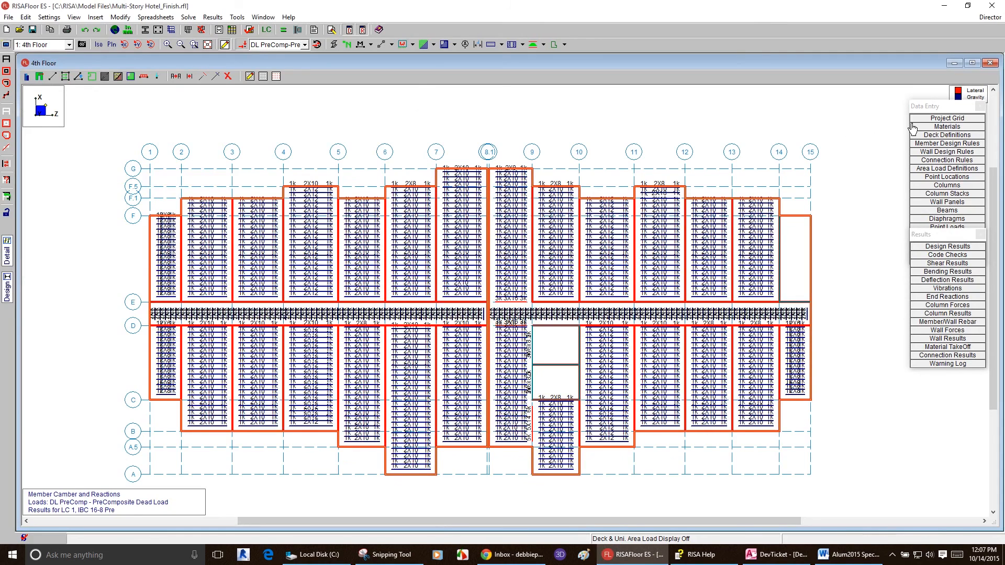
Transfer the hotel model to RISA-3D, reviewing and accepting the ASCE 7-10 wind loads for 90 mph and exposure B.
{"action": "left_click", "coordinate": [989, 17]}
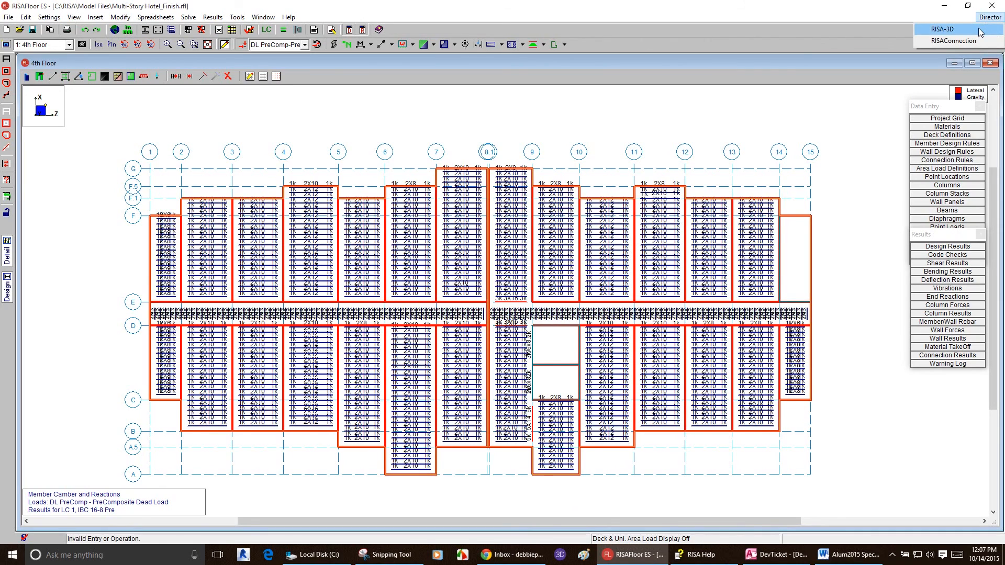
{"action": "left_click", "coordinate": [980, 33]}
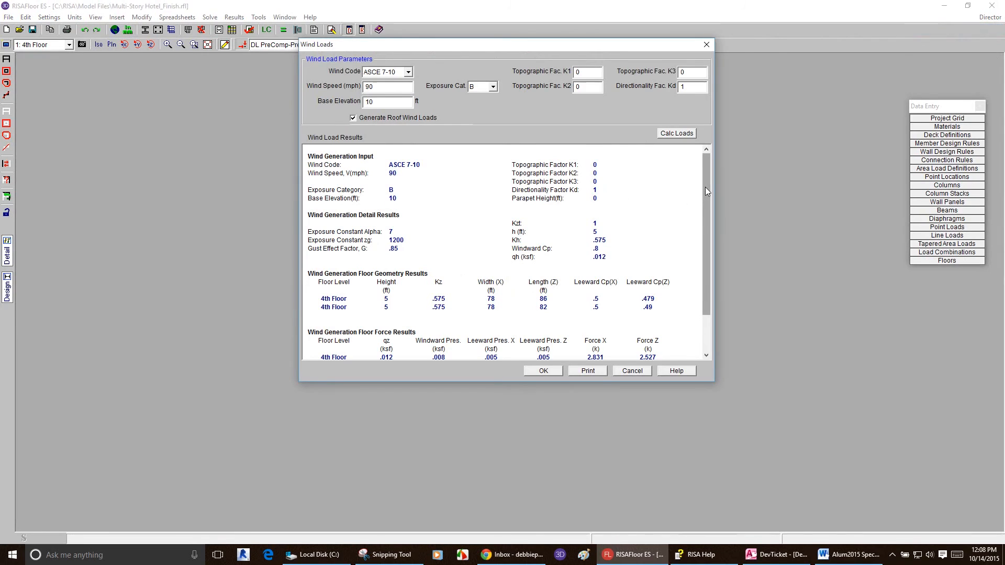
{"action": "left_click_drag", "start_coordinate": [706, 191], "coordinate": [706, 196]}
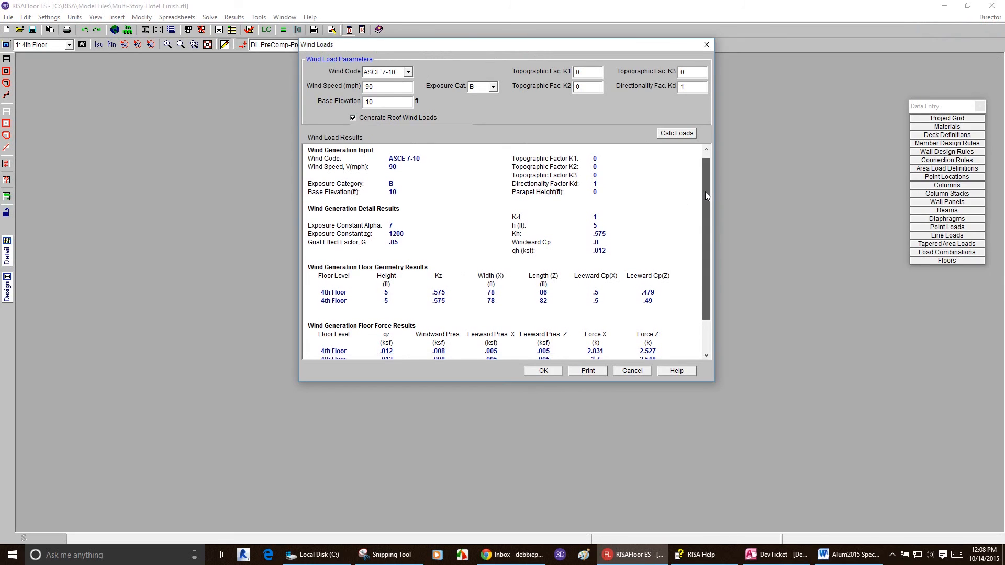
{"action": "left_click_drag", "start_coordinate": [705, 192], "coordinate": [703, 224]}
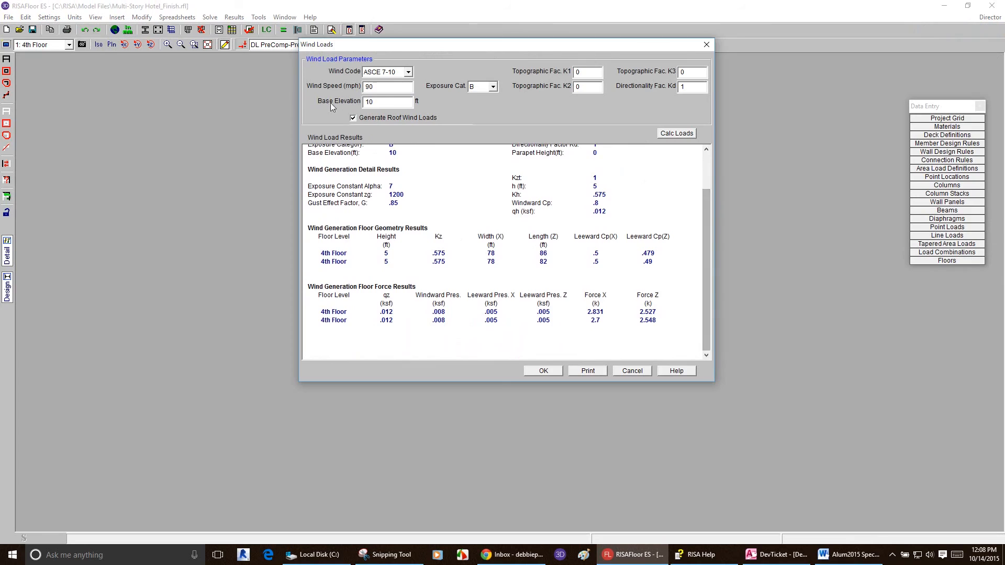
{"action": "left_click", "coordinate": [542, 370]}
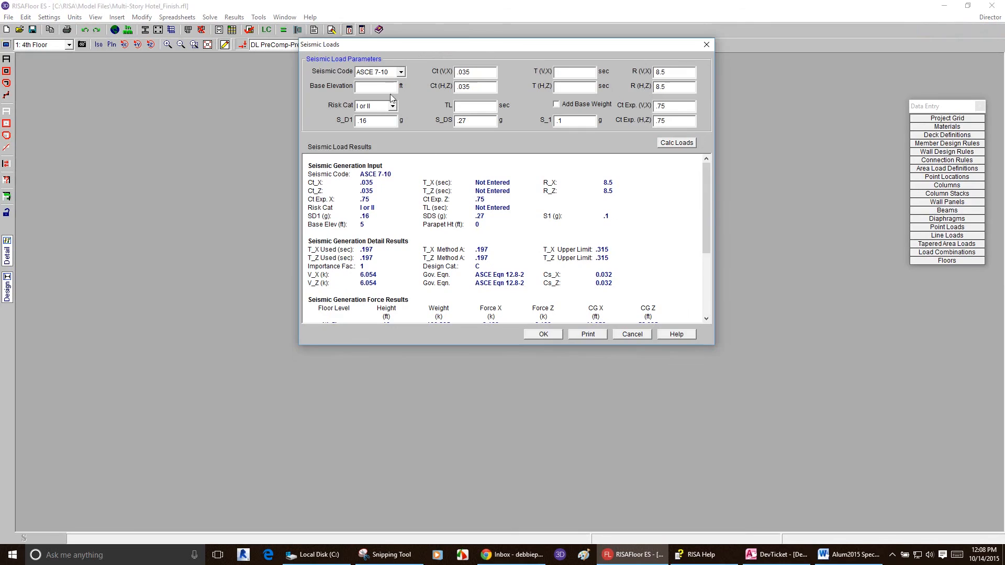
Review and accept the ASCE 7-10 seismic loads, and dismiss the global model settings and the warning log.
{"action": "left_click", "coordinate": [384, 122]}
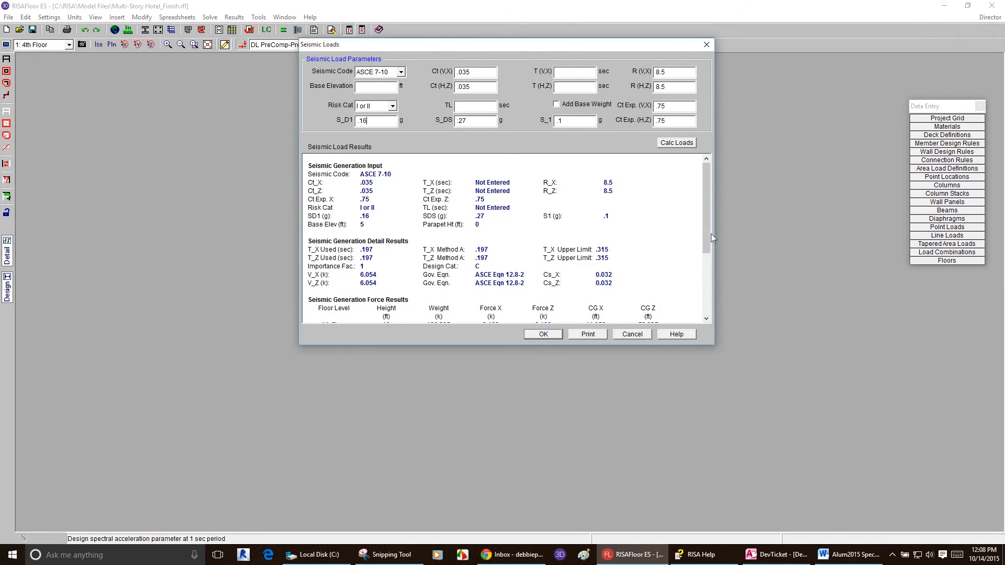
{"action": "left_click_drag", "start_coordinate": [707, 186], "coordinate": [713, 243]}
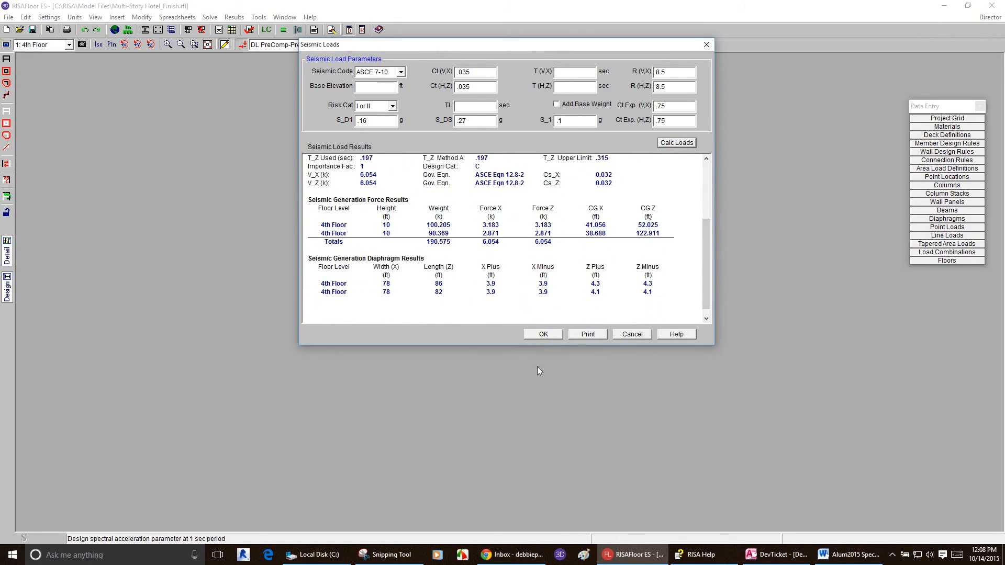
{"action": "left_click", "coordinate": [542, 336]}
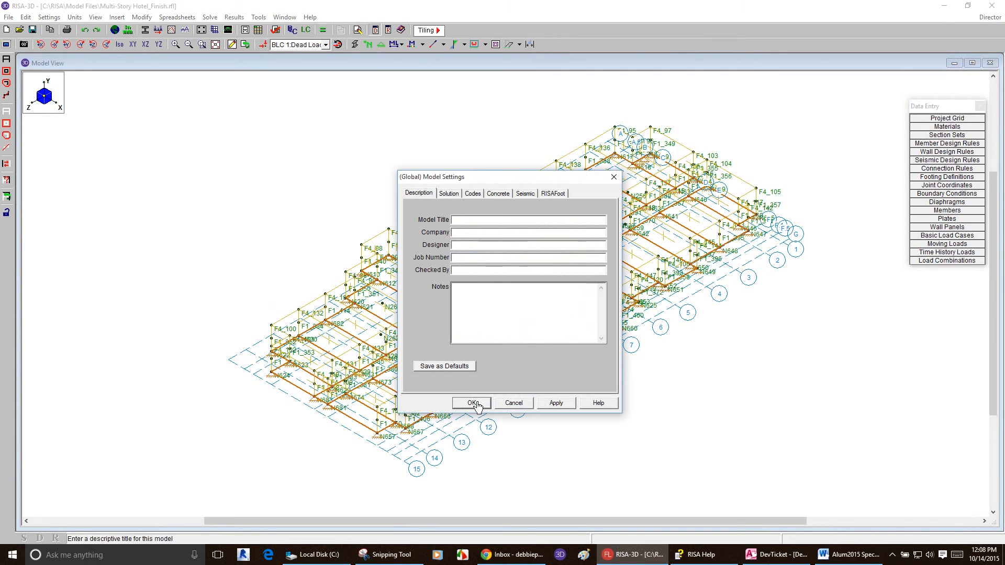
{"action": "left_click", "coordinate": [474, 403]}
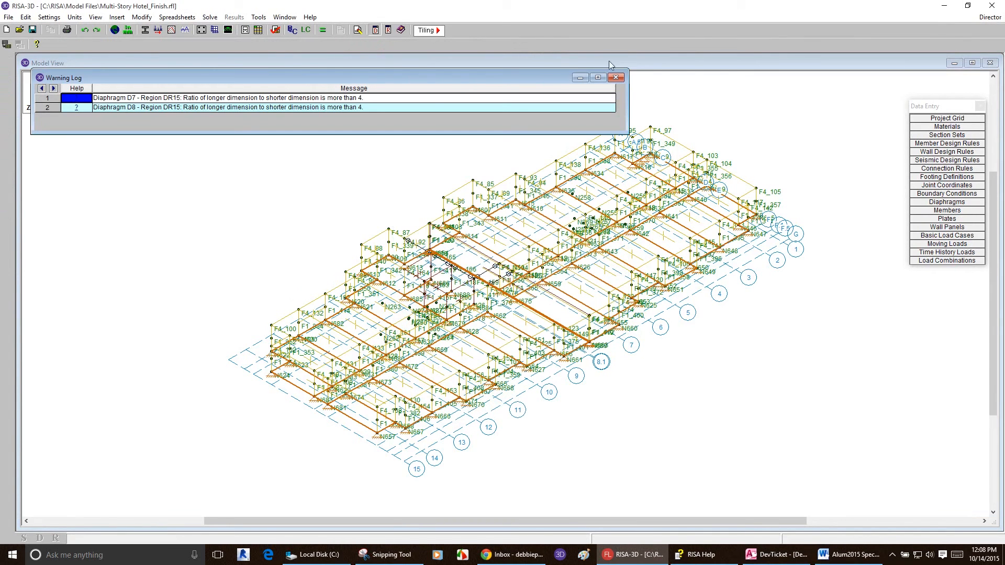
{"action": "left_click", "coordinate": [616, 78]}
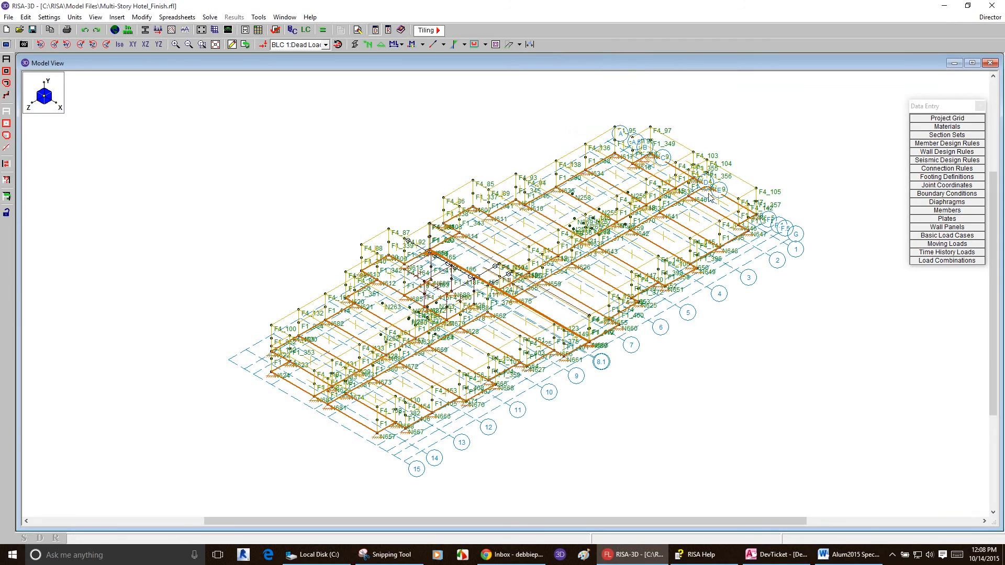
Delete all wind and seismic load combinations, lines 4 to 27, leaving only the three gravity combinations.
{"action": "left_click", "coordinate": [953, 261]}
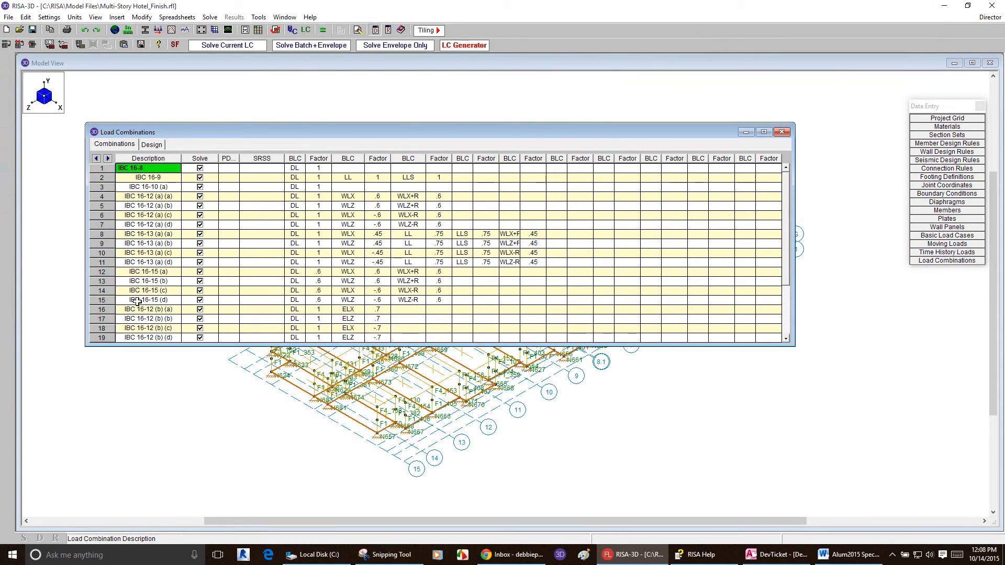
{"action": "left_click", "coordinate": [106, 198]}
{"action": "left_click_drag", "start_coordinate": [106, 198], "coordinate": [97, 383]}
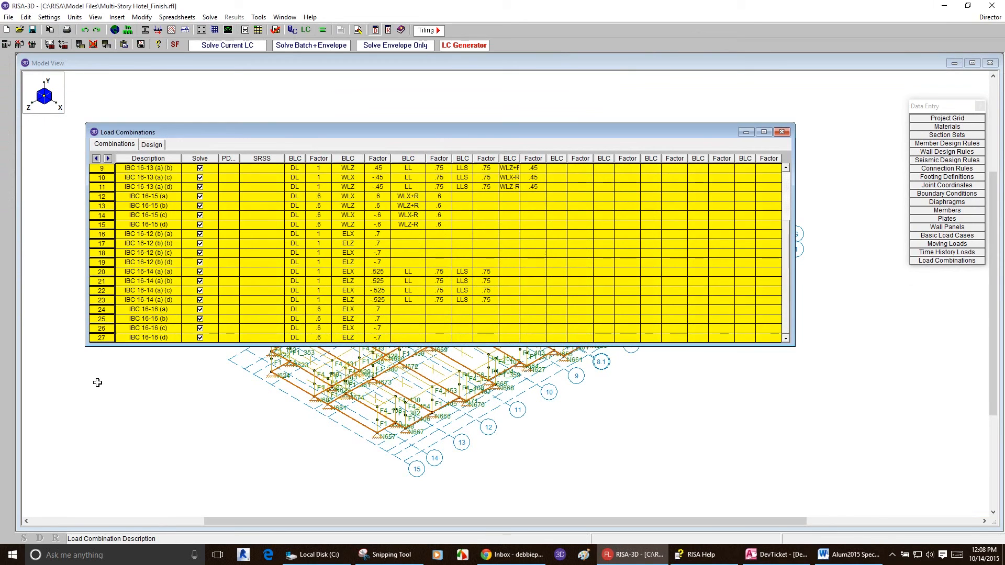
{"action": "right_click", "coordinate": [283, 251]}
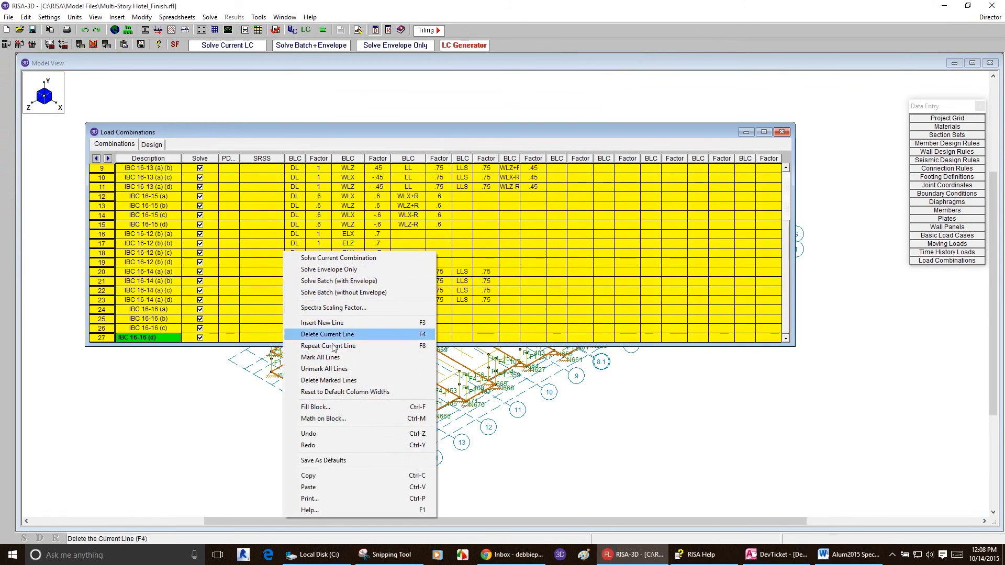
{"action": "left_click", "coordinate": [329, 380]}
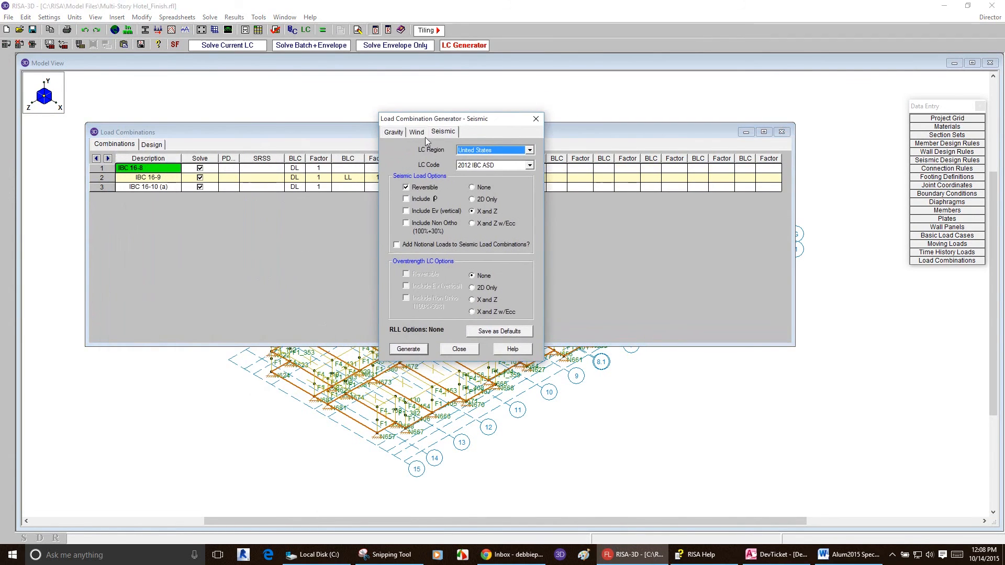
Generate reversible X and Z wind load combinations for 2012 IBC ASD, including roof wind loads.
{"action": "left_click", "coordinate": [423, 134]}
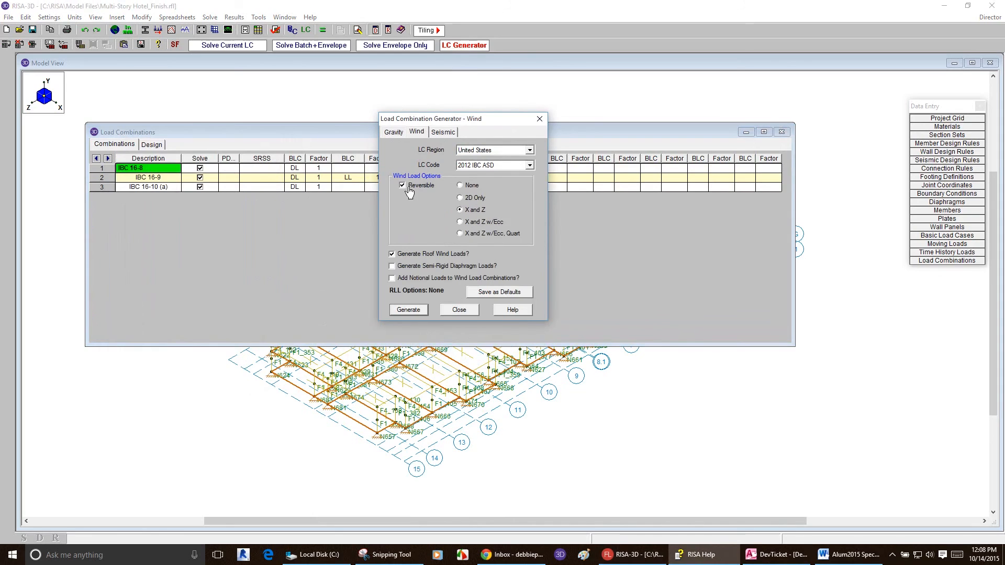
{"action": "left_click", "coordinate": [497, 165]}
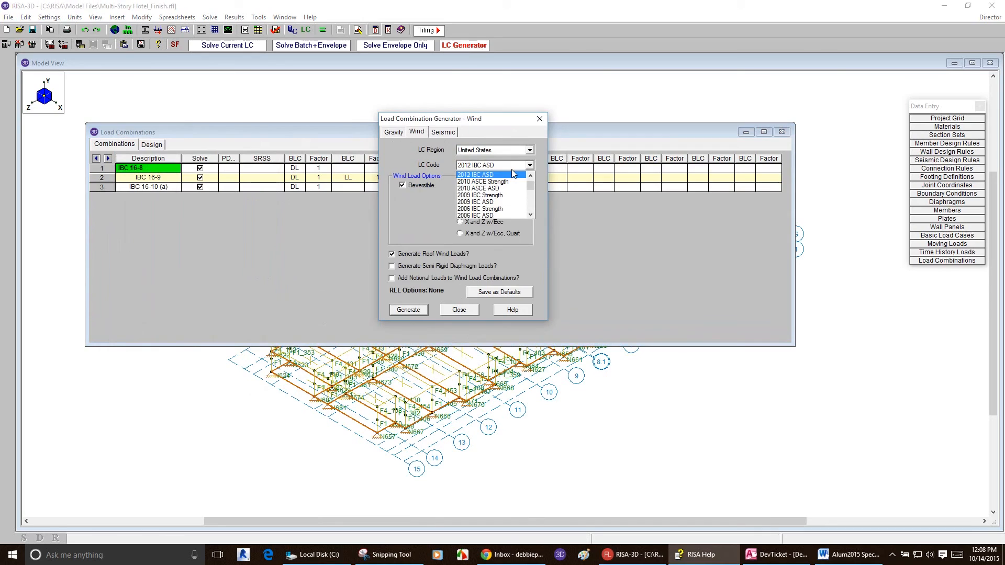
{"action": "left_click", "coordinate": [512, 174]}
{"action": "left_click", "coordinate": [414, 310]}
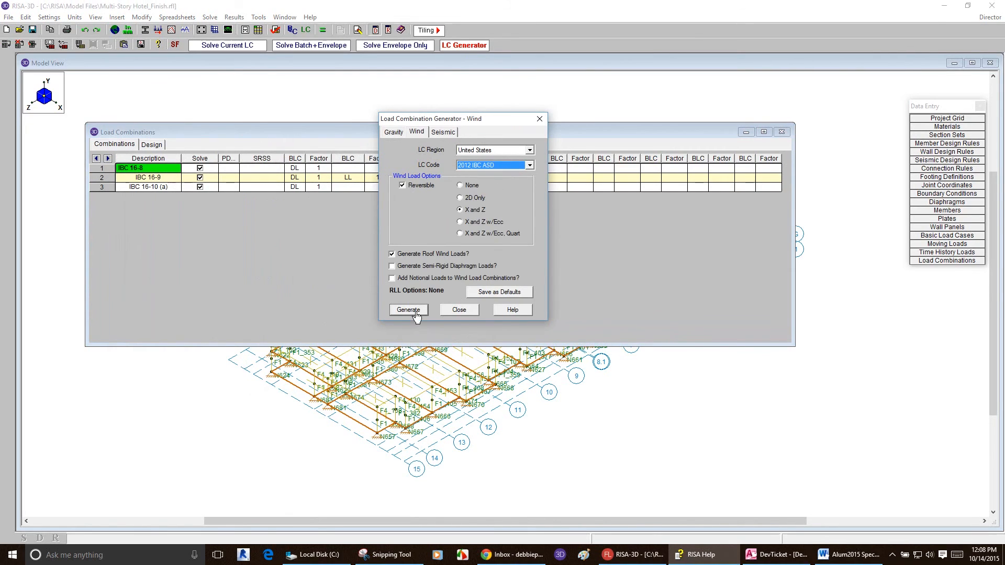
Generate reversible X and Z seismic combinations for 2012 IBC ASD, and look over the full combinations list before closing it.
{"action": "left_click", "coordinate": [446, 132]}
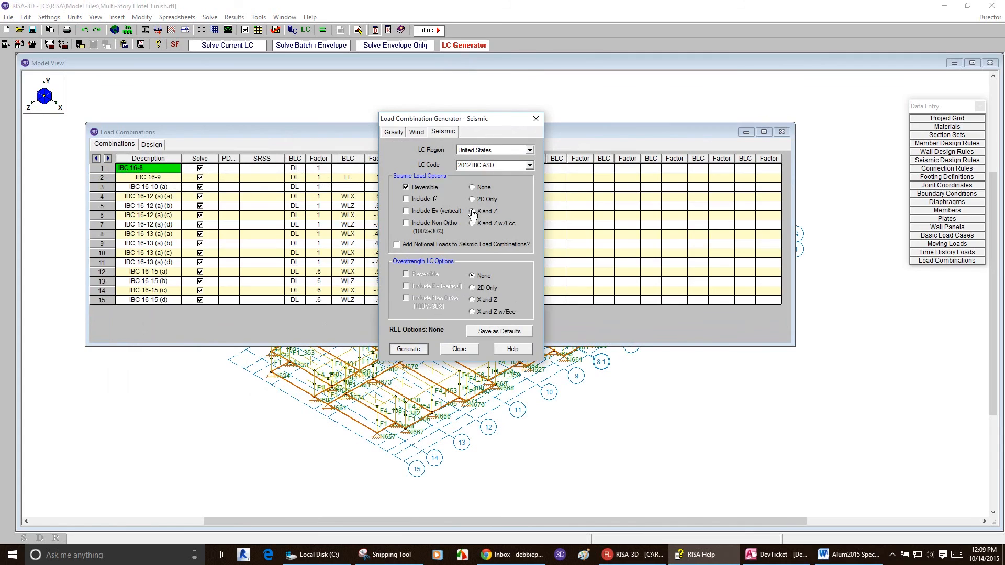
{"action": "left_click", "coordinate": [428, 188]}
{"action": "left_click", "coordinate": [428, 188]}
{"action": "left_click", "coordinate": [414, 348]}
{"action": "left_click", "coordinate": [459, 349]}
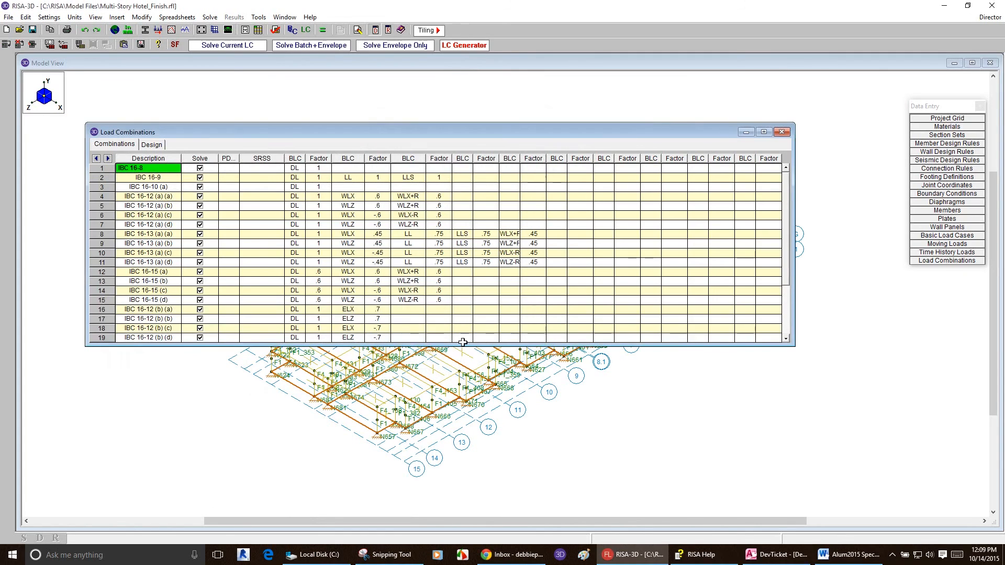
{"action": "left_click_drag", "start_coordinate": [465, 343], "coordinate": [468, 494]}
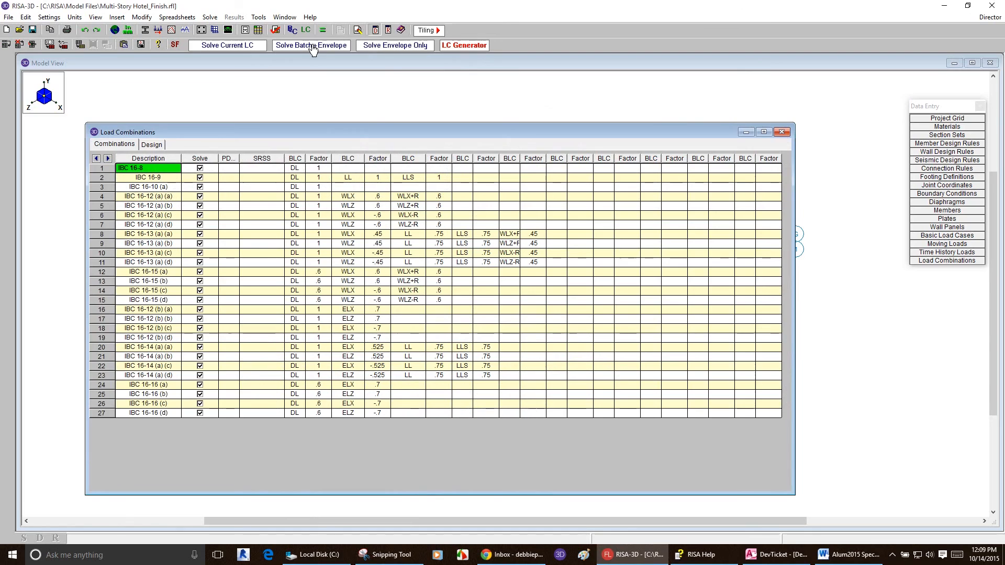
{"action": "left_click", "coordinate": [781, 132]}
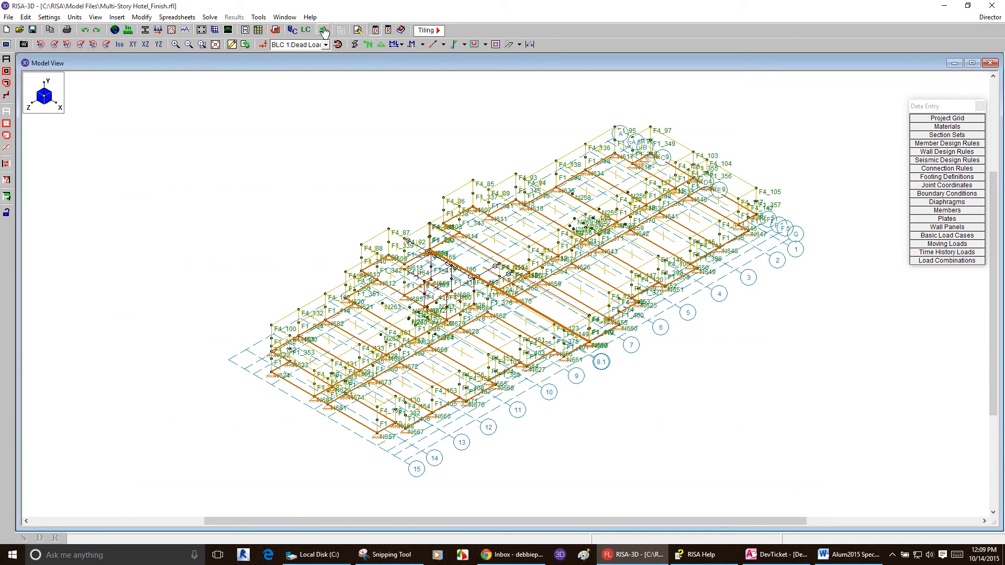
Solve the marked combinations as a batch with an envelope, and select the diaphragm D7 region DR15 entry in the warning log.
{"action": "left_click", "coordinate": [323, 30]}
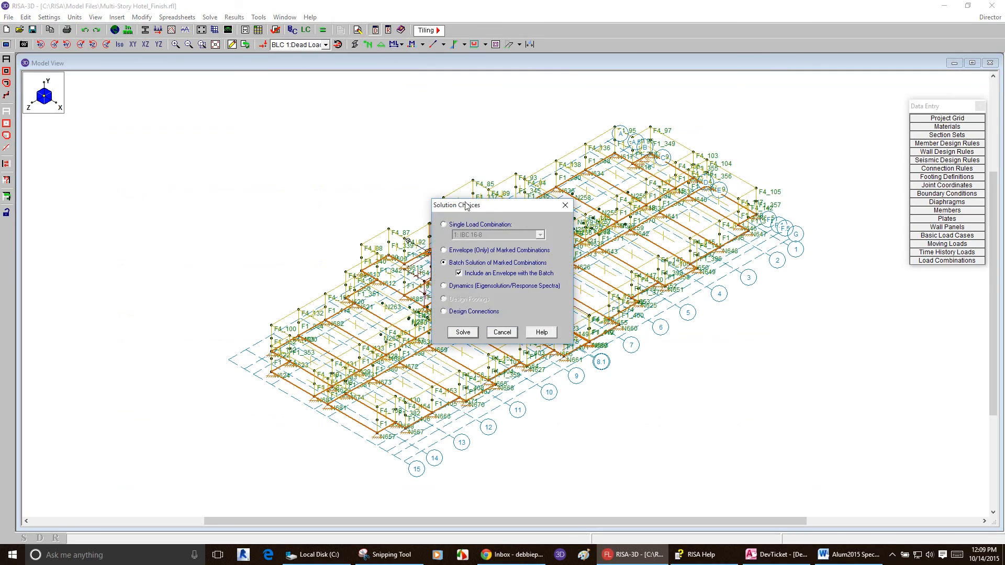
{"action": "left_click", "coordinate": [462, 333]}
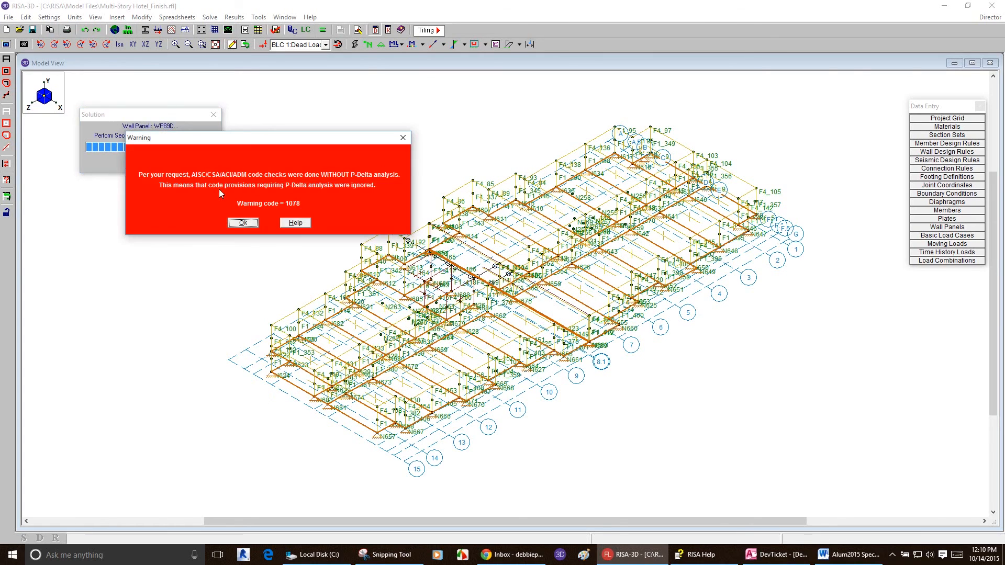
{"action": "left_click", "coordinate": [242, 223]}
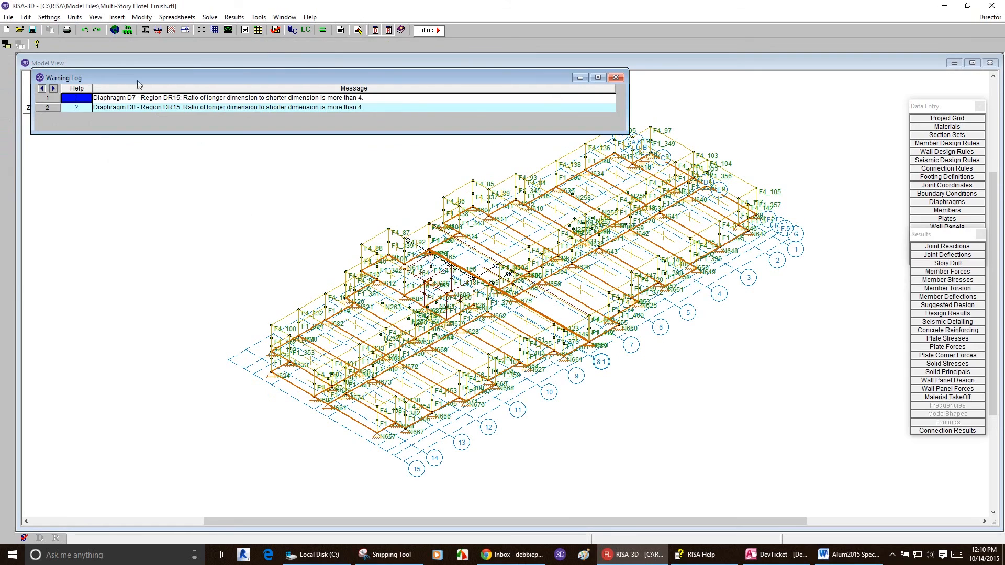
{"action": "left_click", "coordinate": [122, 99]}
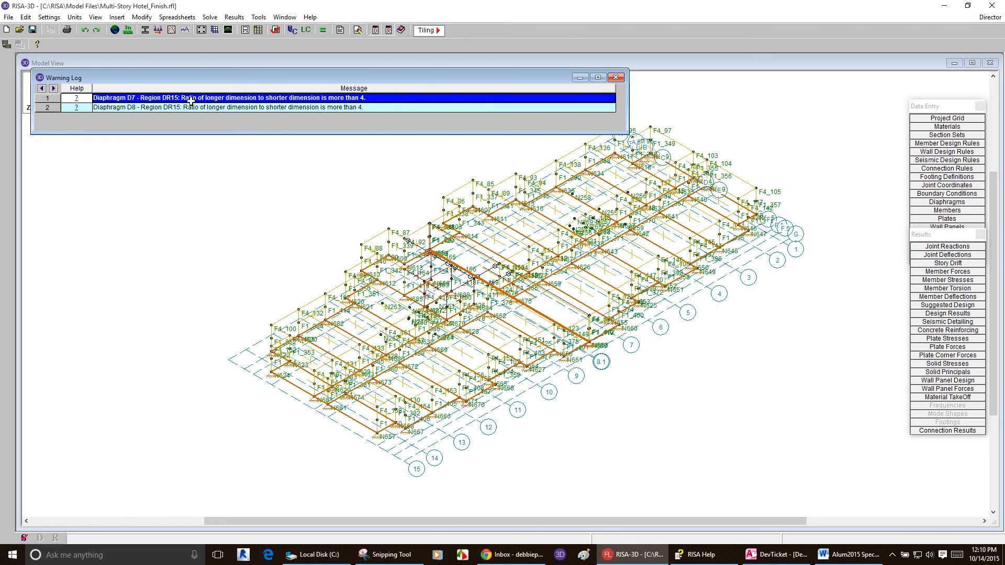
Hide the joint labels and display the BLC 1 Dead Load and BLC 2 Live Load on the model.
{"action": "left_click", "coordinate": [615, 79]}
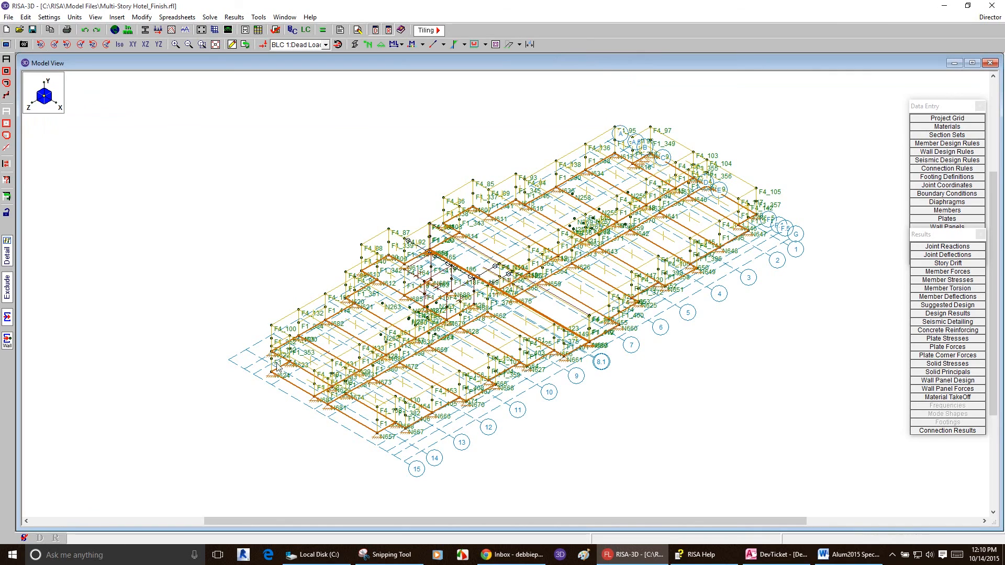
{"action": "left_click", "coordinate": [367, 44]}
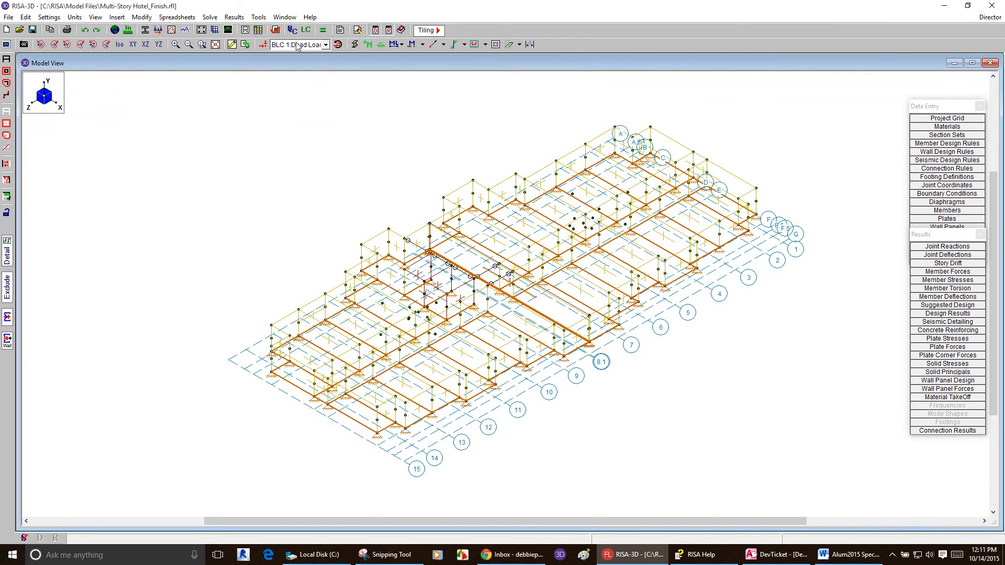
{"action": "left_click", "coordinate": [263, 45]}
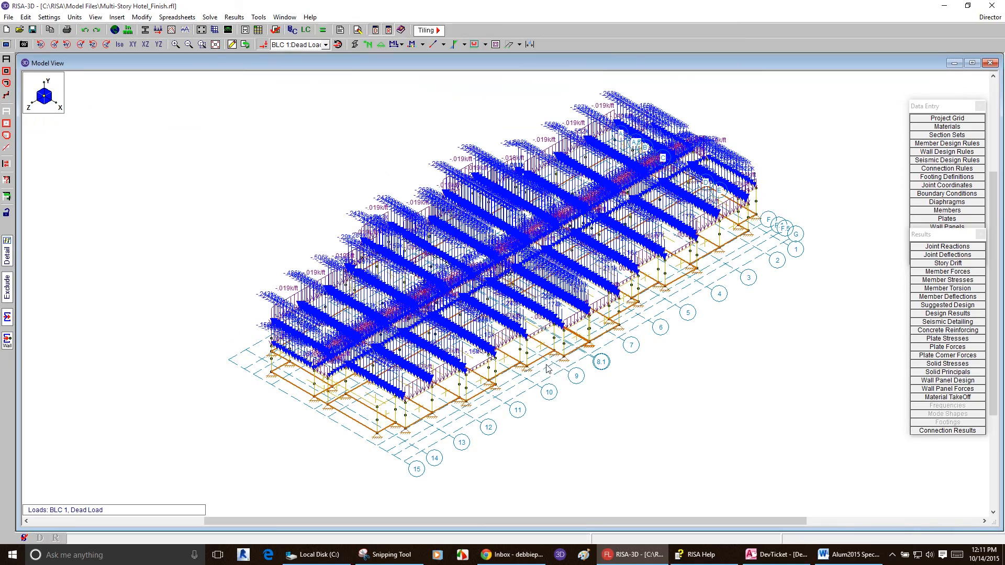
{"action": "scroll", "coordinate": [578, 366], "scroll_direction": "up", "scroll_amount": 2}
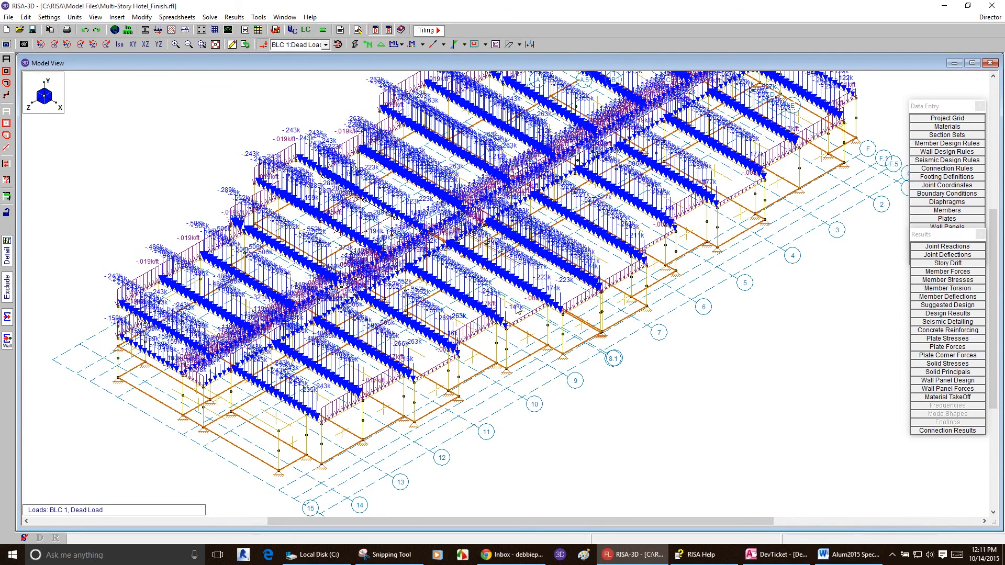
{"action": "left_click", "coordinate": [313, 44]}
{"action": "left_click", "coordinate": [303, 61]}
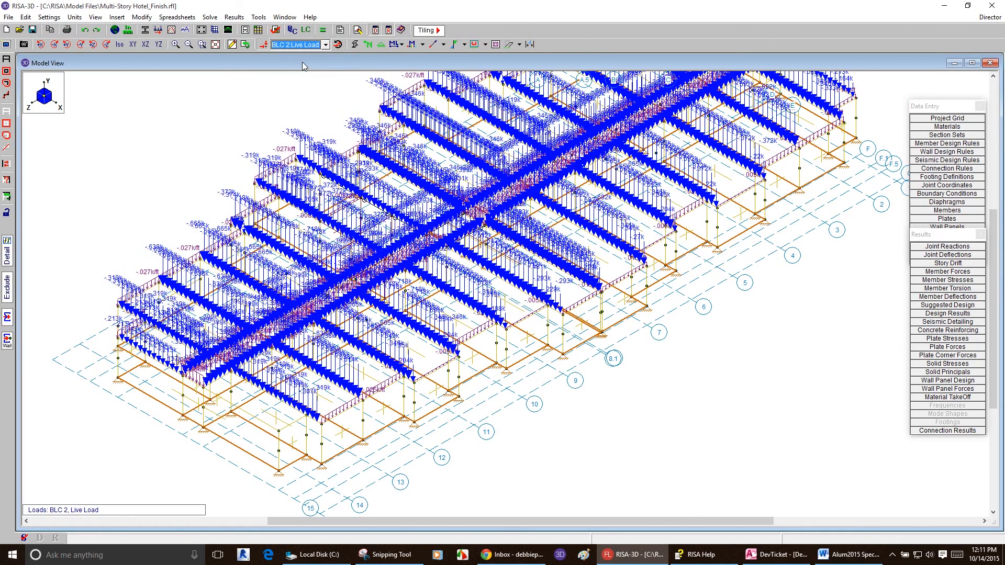
Display the BLC 8 Wind Load X forces and inspect their points of application on both diaphragms.
{"action": "left_click", "coordinate": [281, 44]}
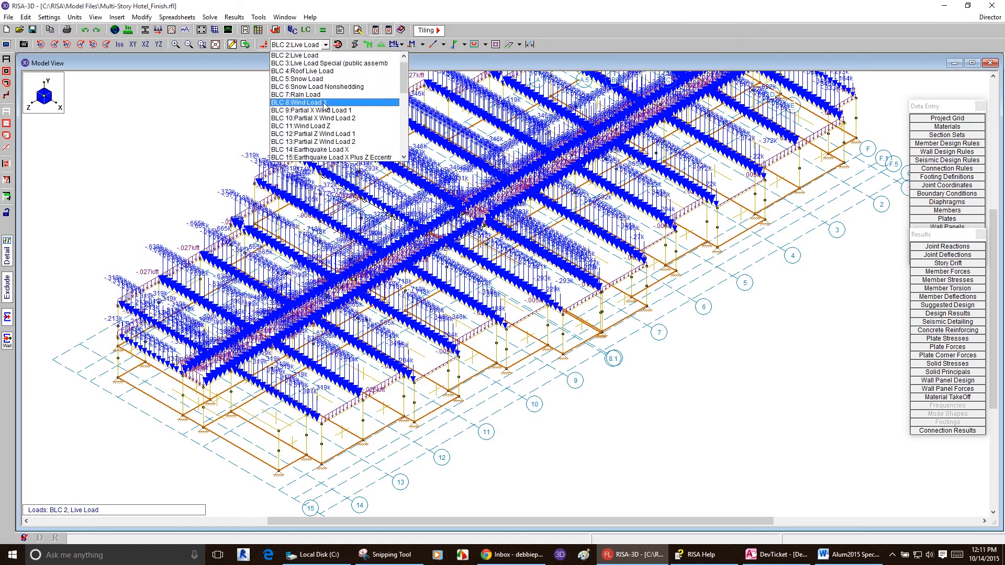
{"action": "left_click", "coordinate": [329, 105]}
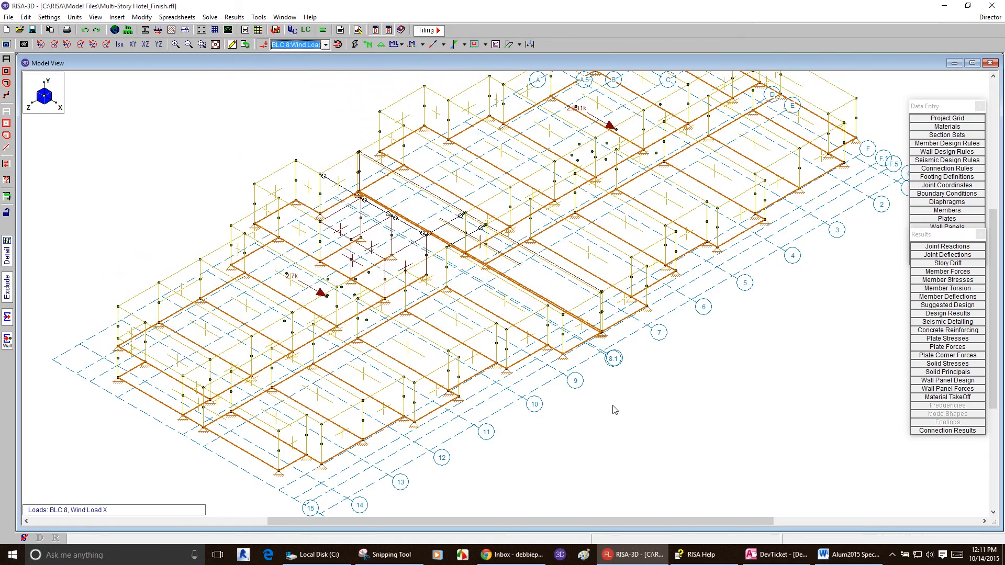
{"action": "middle_click_drag", "start_coordinate": [595, 407], "coordinate": [875, 325], "text": "ctrl"}
{"action": "middle_click_drag", "start_coordinate": [641, 427], "coordinate": [792, 448], "text": "ctrl"}
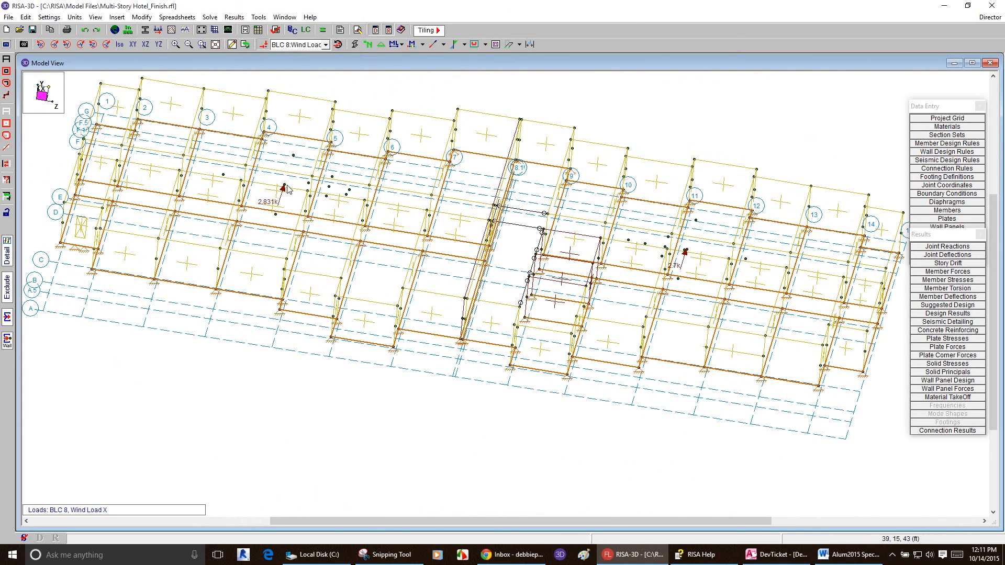
{"action": "middle_click_drag", "start_coordinate": [429, 316], "coordinate": [445, 256], "text": "shift"}
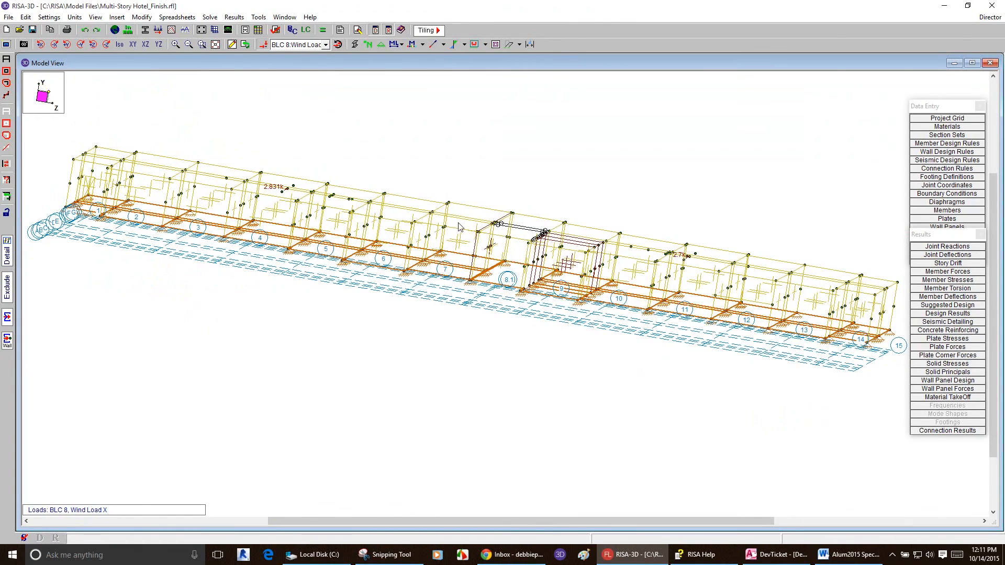
Display the BLC 28 transient area loads derived from BLC 8 and inspect their distribution across the diaphragms.
{"action": "left_click", "coordinate": [301, 46]}
{"action": "left_click", "coordinate": [301, 45]}
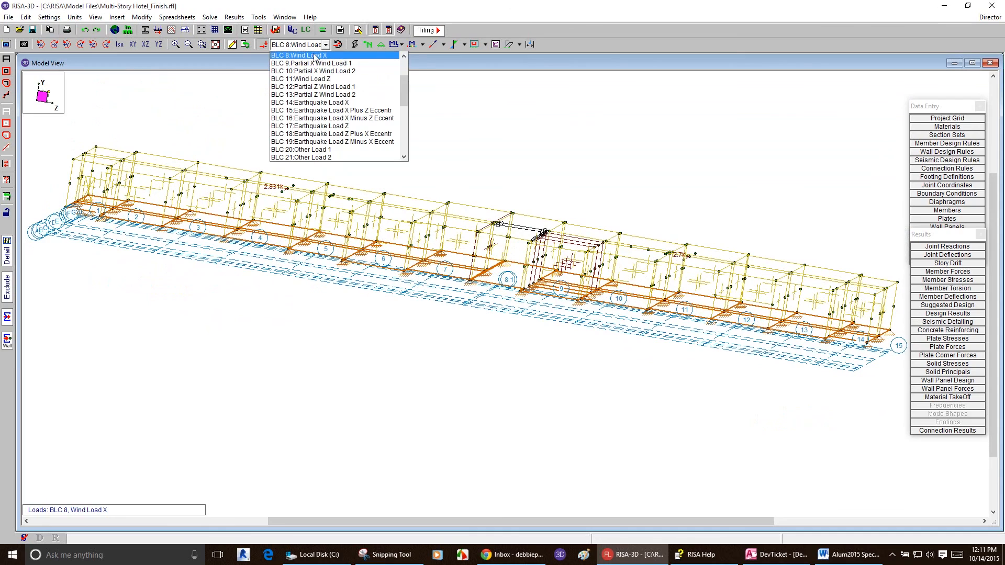
{"action": "left_click_drag", "start_coordinate": [404, 85], "coordinate": [404, 111]}
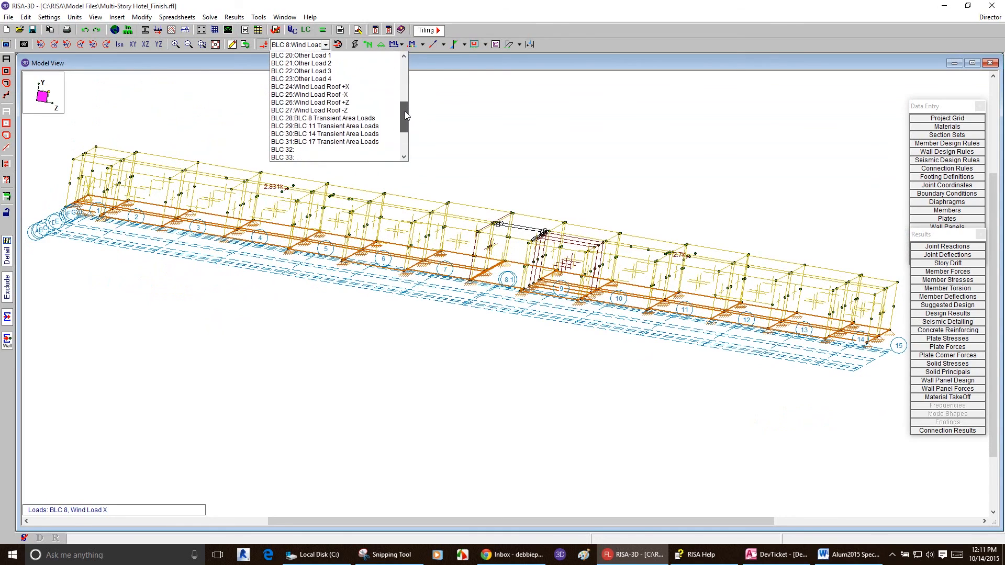
{"action": "left_click", "coordinate": [356, 119]}
{"action": "left_click", "coordinate": [382, 346]}
{"action": "mouse_move", "coordinate": [381, 188]}
{"action": "middle_mouse_down", "text": "ctrl"}
{"action": "mouse_move", "coordinate": [386, 211]}
{"action": "mouse_move", "coordinate": [400, 189]}
{"action": "middle_mouse_up", "text": "ctrl"}
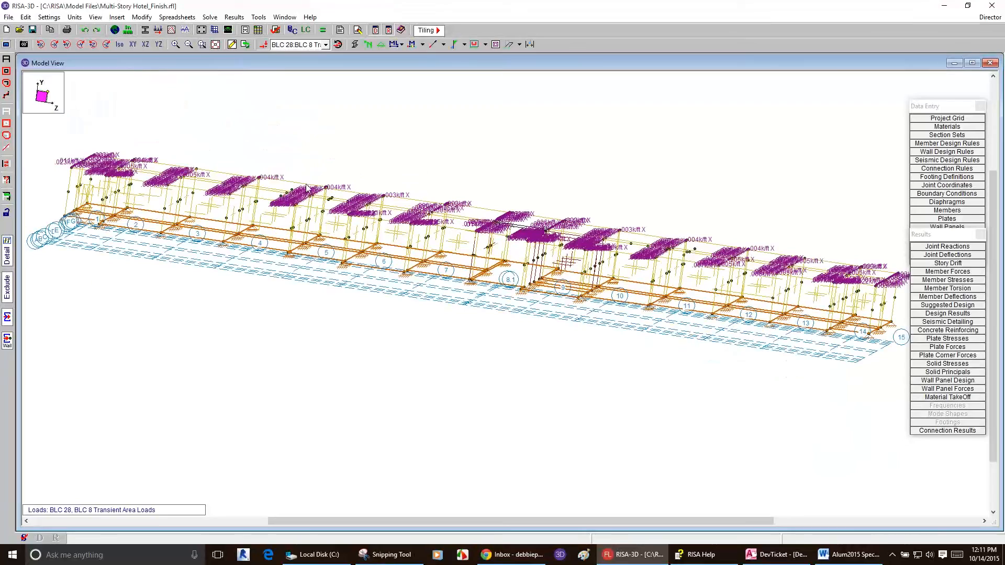
{"action": "middle_click_drag", "start_coordinate": [306, 189], "coordinate": [288, 219], "text": "ctrl"}
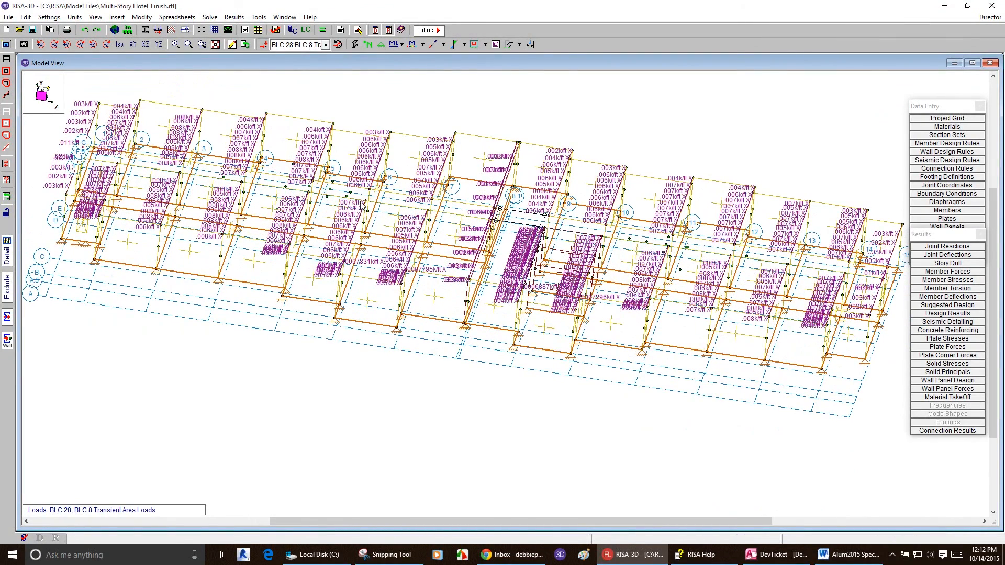
Display the BLC 11 Wind Load Z forces on the diaphragms.
{"action": "left_click", "coordinate": [304, 46]}
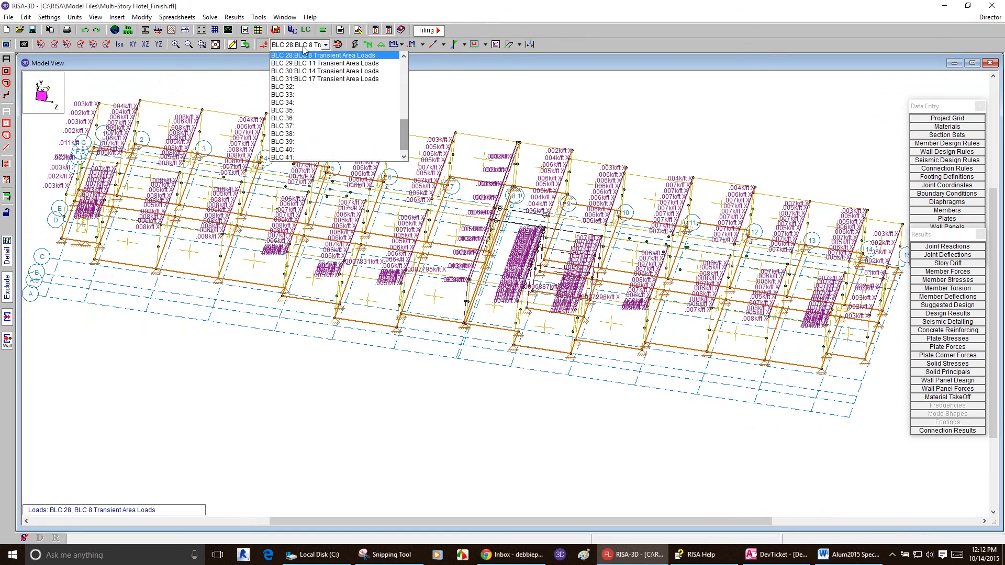
{"action": "left_click_drag", "start_coordinate": [406, 141], "coordinate": [404, 93]}
{"action": "left_click", "coordinate": [325, 78]}
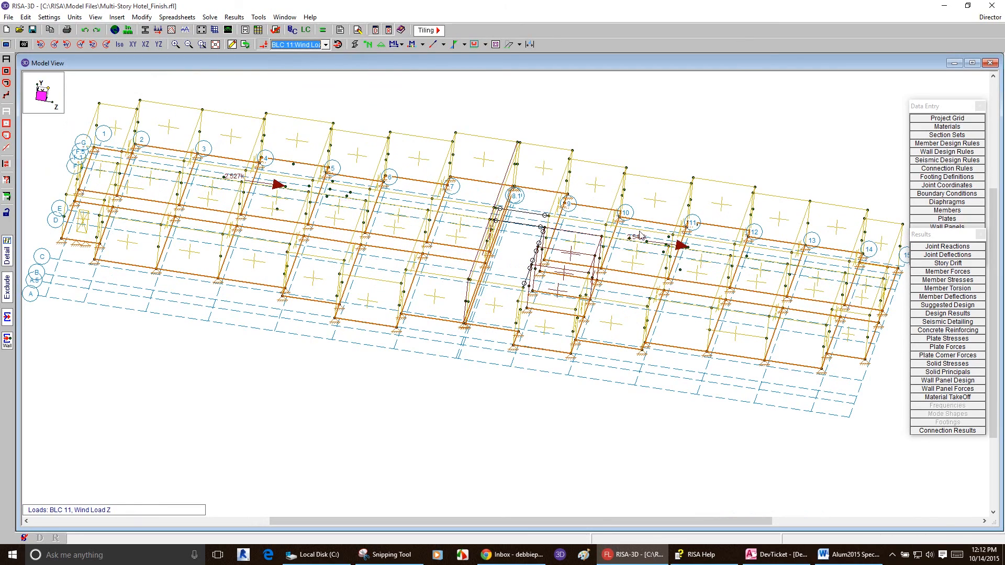
Display the BLC 29 transient area loads derived from BLC 11 and examine them up close along the full building length.
{"action": "left_click", "coordinate": [294, 46]}
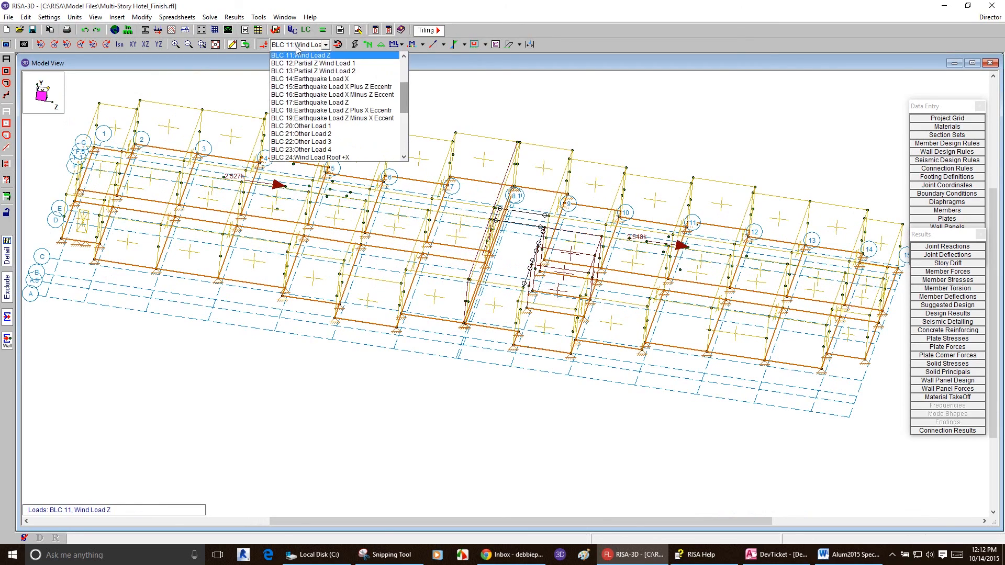
{"action": "left_click_drag", "start_coordinate": [404, 106], "coordinate": [404, 122]}
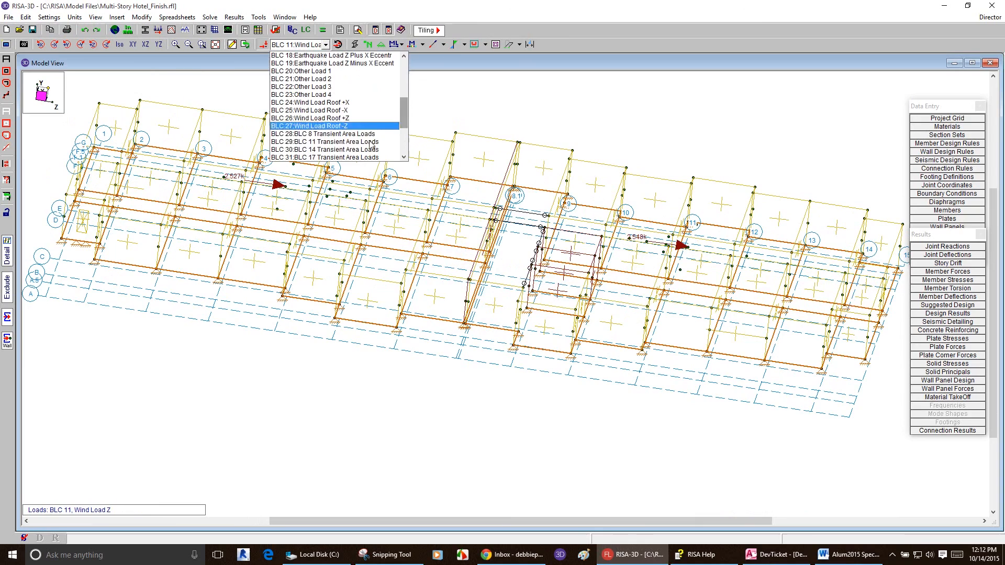
{"action": "left_click", "coordinate": [363, 144]}
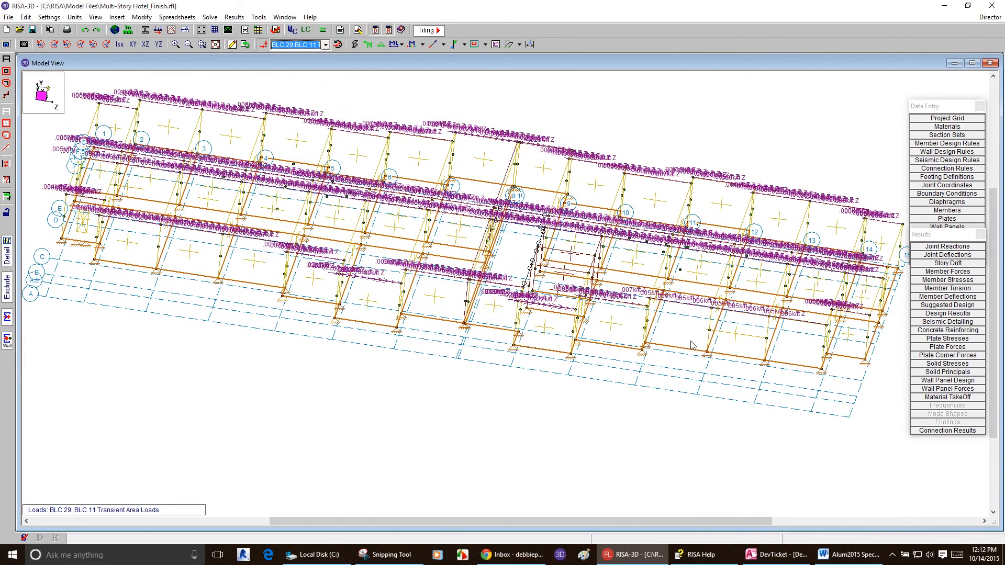
{"action": "scroll", "coordinate": [554, 198], "scroll_direction": "up", "scroll_amount": 5}
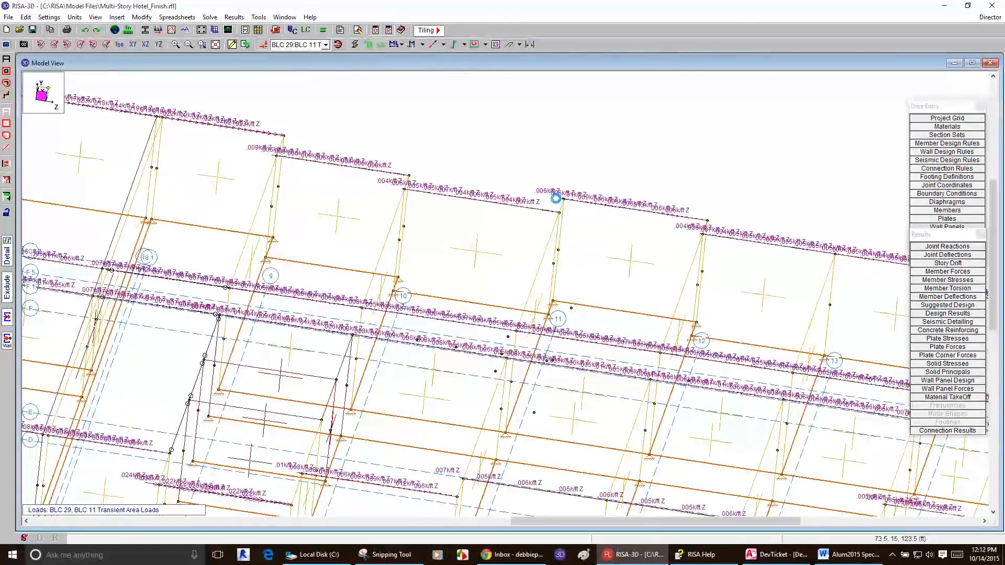
{"action": "scroll", "coordinate": [478, 177], "scroll_direction": "down", "scroll_amount": 5}
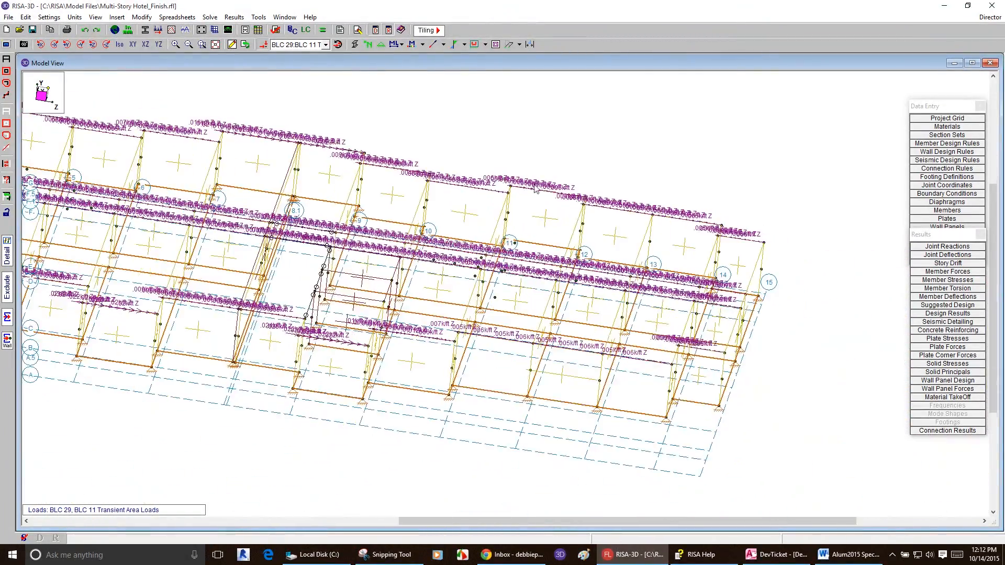
{"action": "scroll", "coordinate": [186, 257], "scroll_direction": "down", "scroll_amount": 1}
{"action": "scroll", "coordinate": [183, 234], "scroll_direction": "up", "scroll_amount": 3}
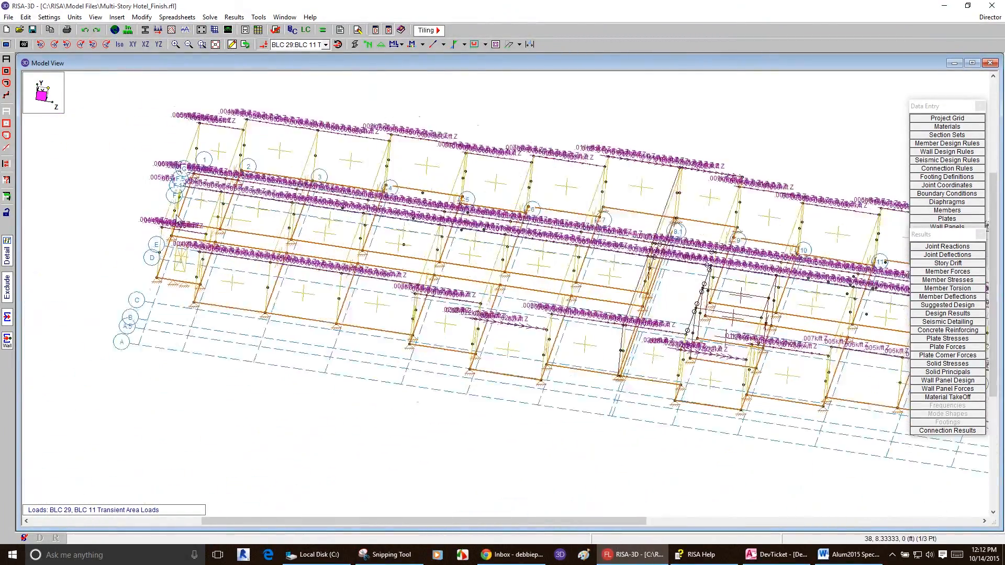
{"action": "scroll", "coordinate": [246, 231], "scroll_direction": "up", "scroll_amount": 2}
{"action": "scroll", "coordinate": [265, 309], "scroll_direction": "down", "scroll_amount": 4}
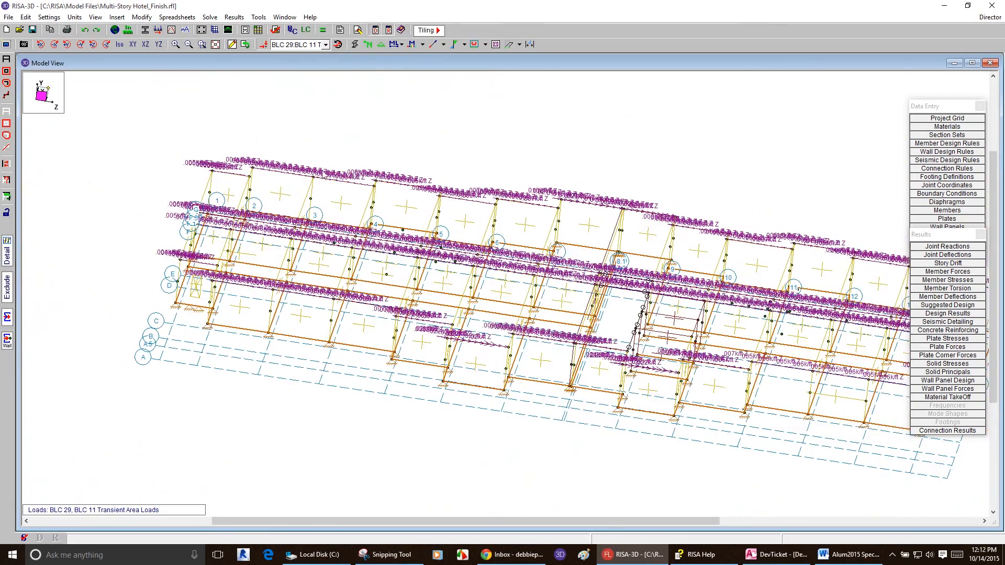
Turn off the load display and open the detail report for diaphragm D7, enlarging the report to show more of its results.
{"action": "left_click", "coordinate": [261, 44]}
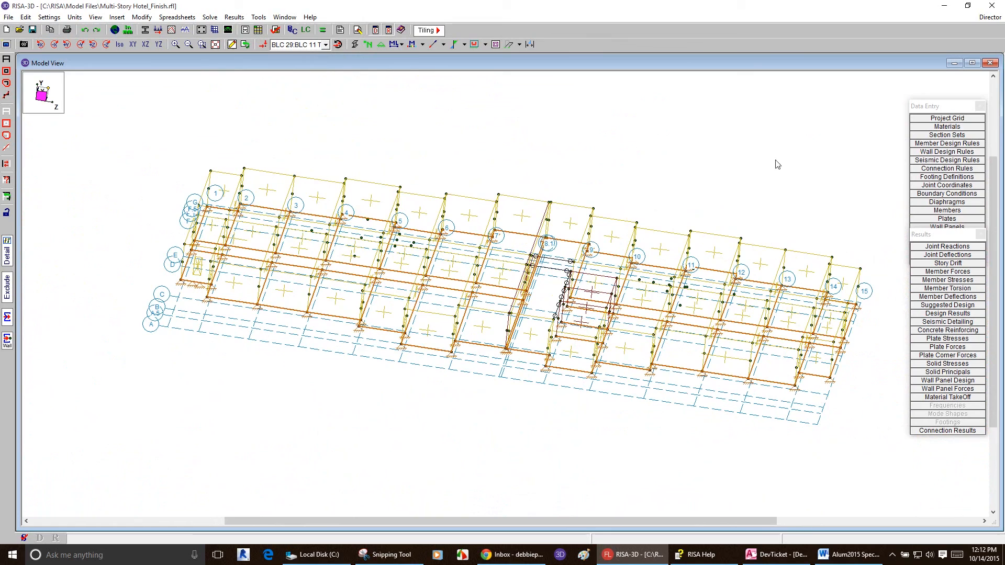
{"action": "left_click", "coordinate": [237, 17]}
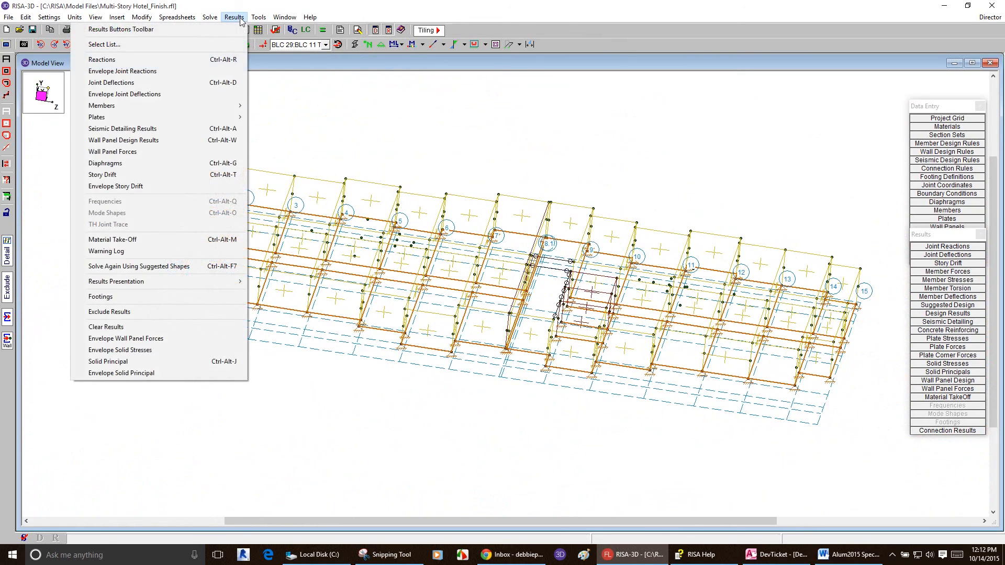
{"action": "left_click", "coordinate": [194, 166]}
{"action": "left_click", "coordinate": [525, 93]}
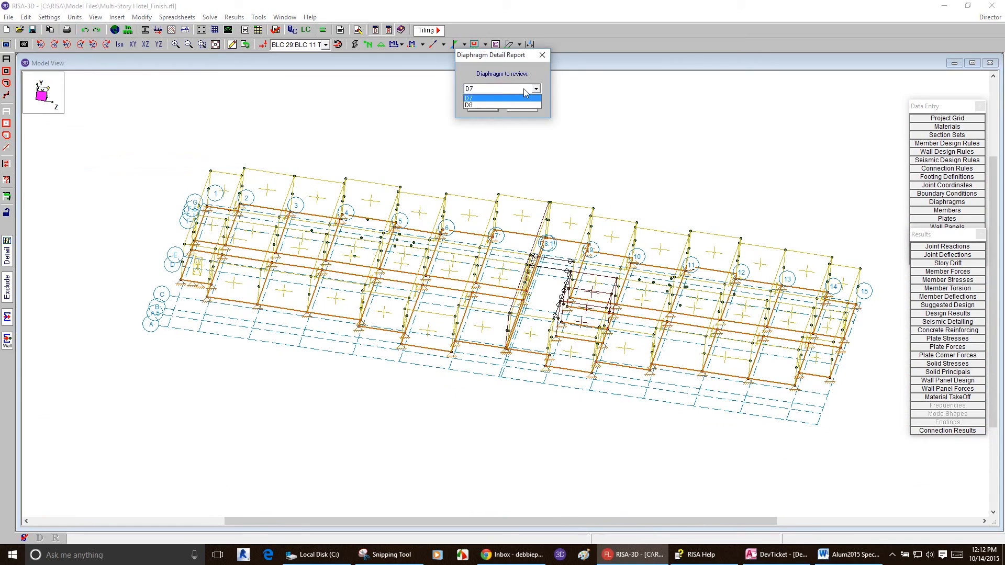
{"action": "left_click", "coordinate": [526, 92]}
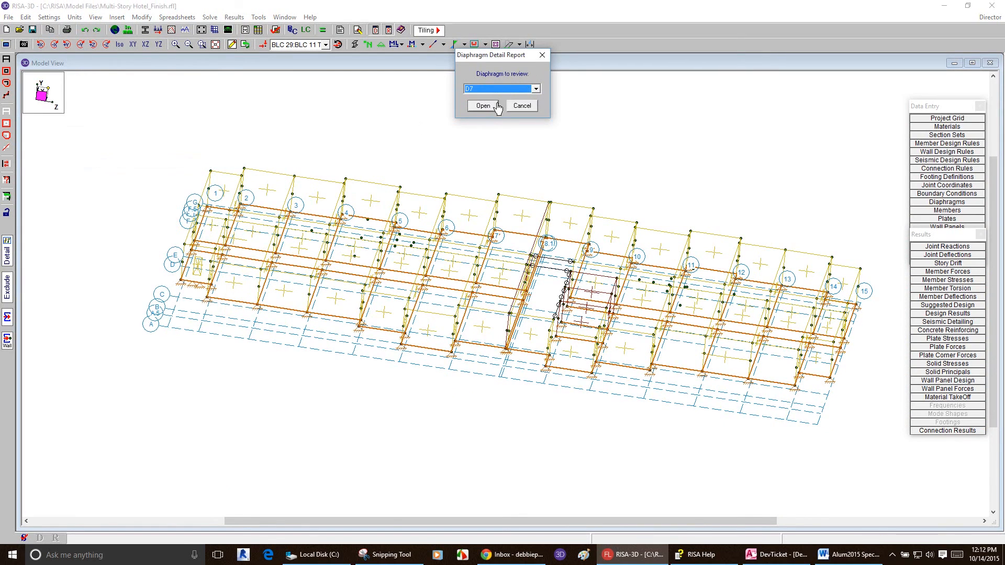
{"action": "left_click", "coordinate": [487, 88]}
{"action": "left_click", "coordinate": [494, 99]}
{"action": "left_click", "coordinate": [481, 105]}
{"action": "left_click_drag", "start_coordinate": [335, 311], "coordinate": [334, 490]}
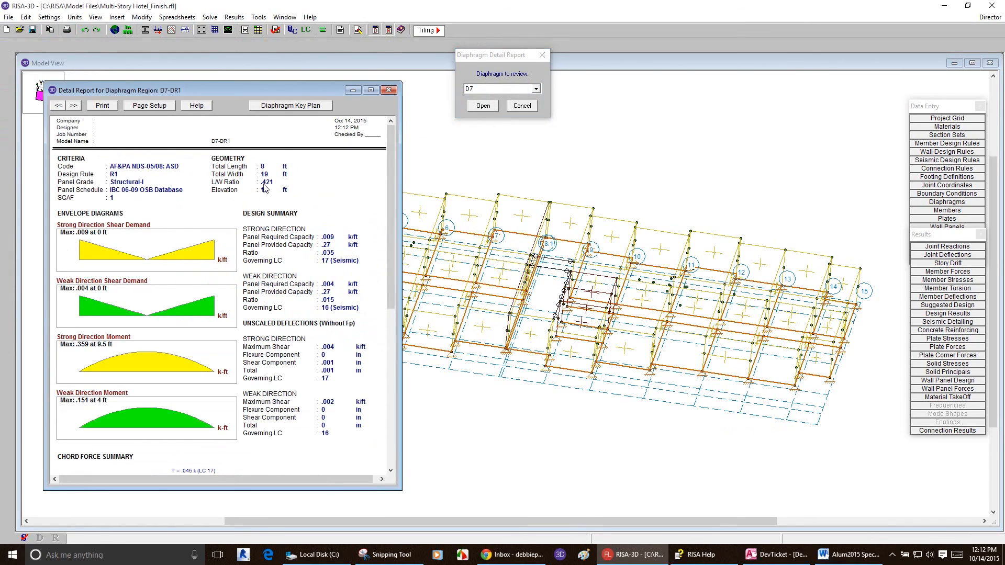
Check the region layout in the diaphragm key plan and return to the detail report for region D7-DR1.
{"action": "left_click", "coordinate": [284, 106]}
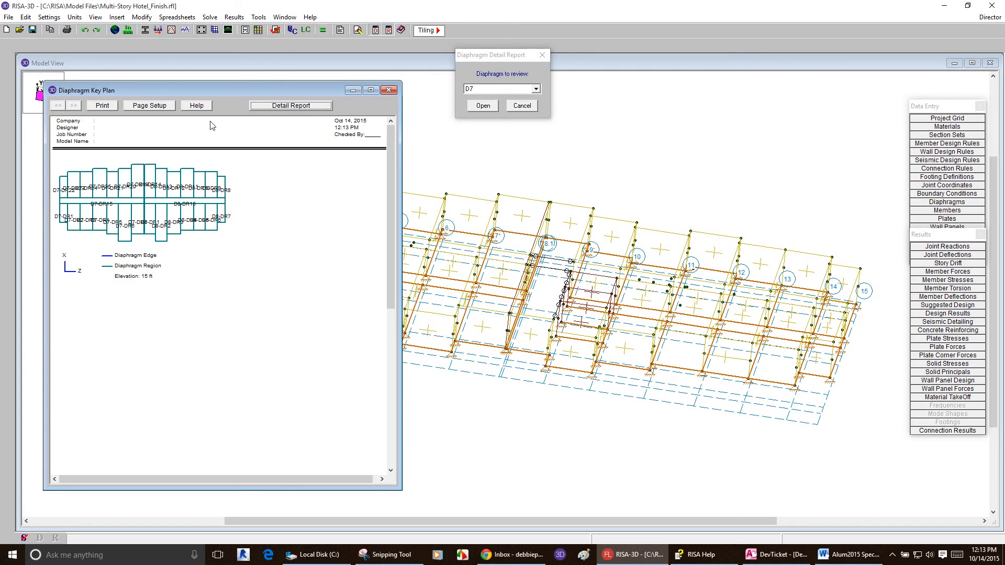
{"action": "left_click", "coordinate": [291, 107]}
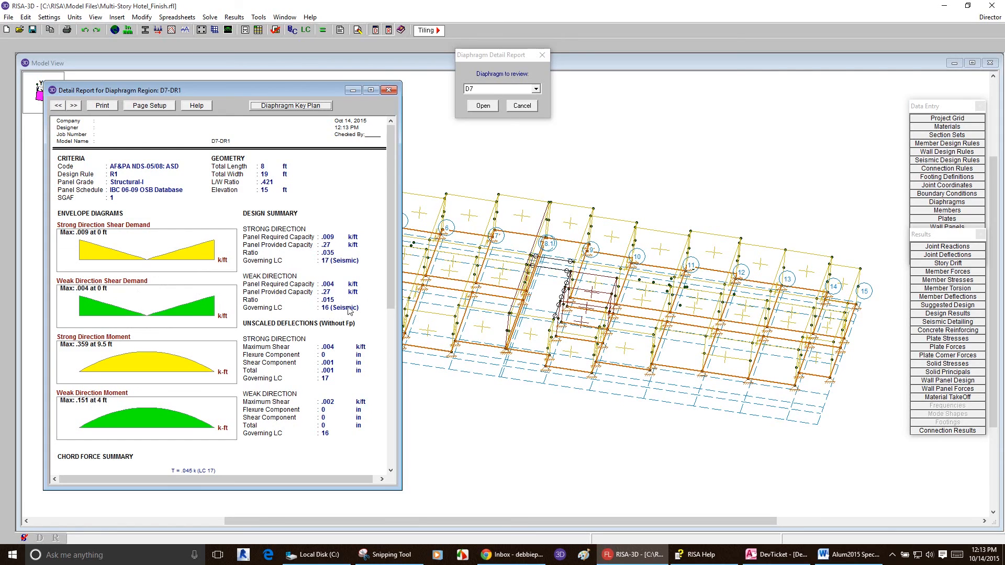
Compare the report's unscaled deflections with the Deflection Calculations topic in RISA Help.
{"action": "left_click_drag", "start_coordinate": [390, 284], "coordinate": [390, 336]}
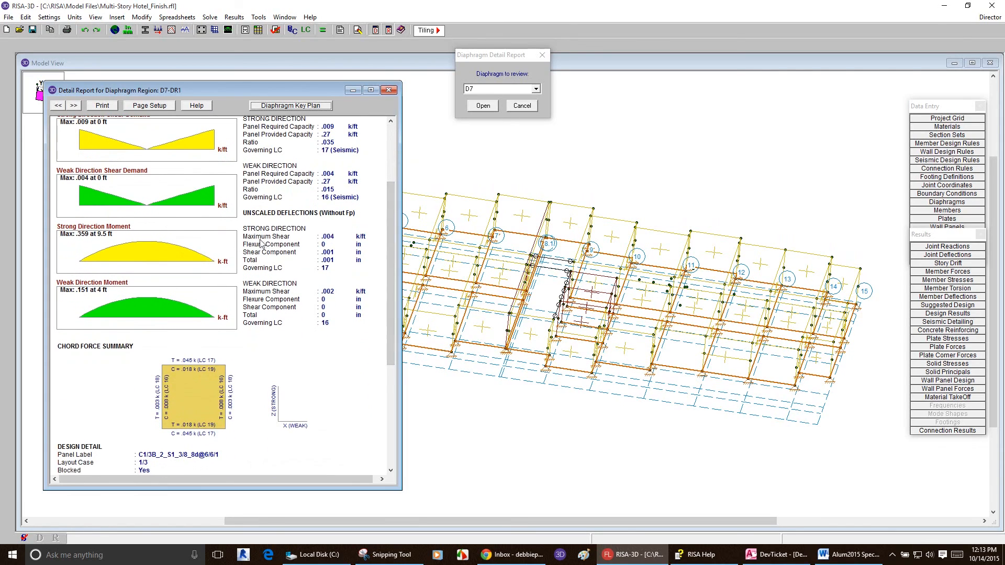
{"action": "left_click", "coordinate": [711, 555]}
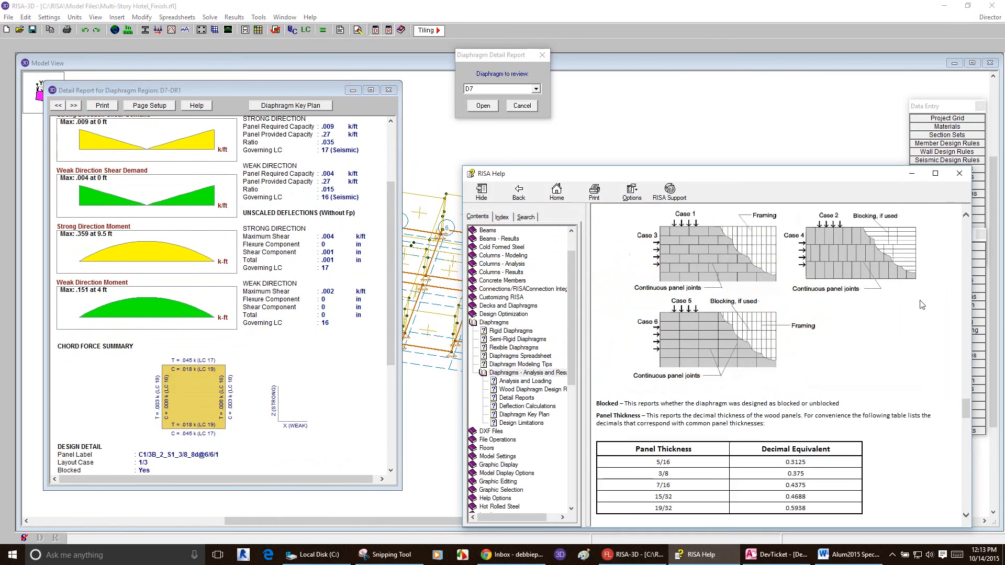
{"action": "left_click_drag", "start_coordinate": [965, 408], "coordinate": [971, 460]}
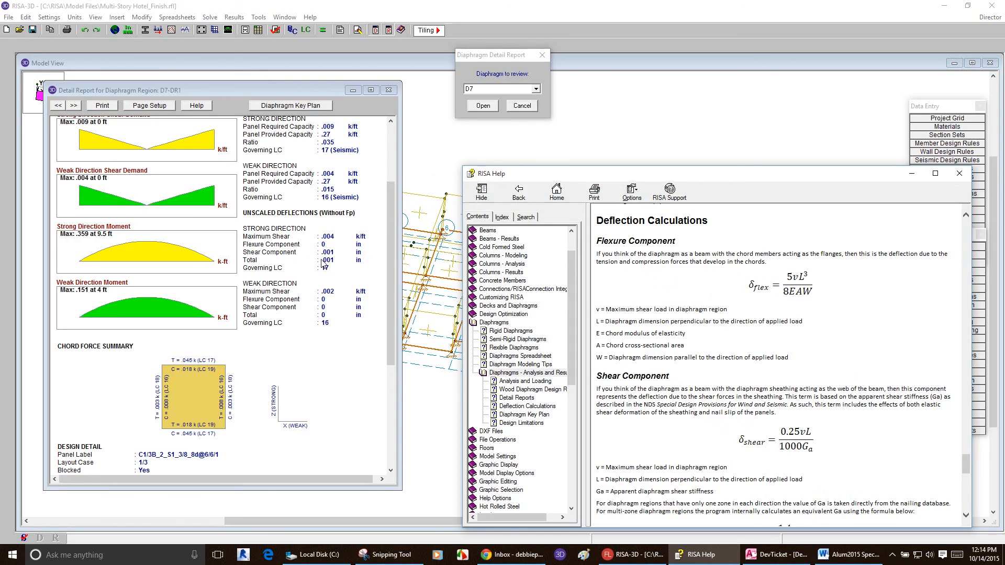
Review the D7-DR1 report's chord force summary, design detail, nail spacing schedule and layout diagrams.
{"action": "left_click", "coordinate": [346, 266]}
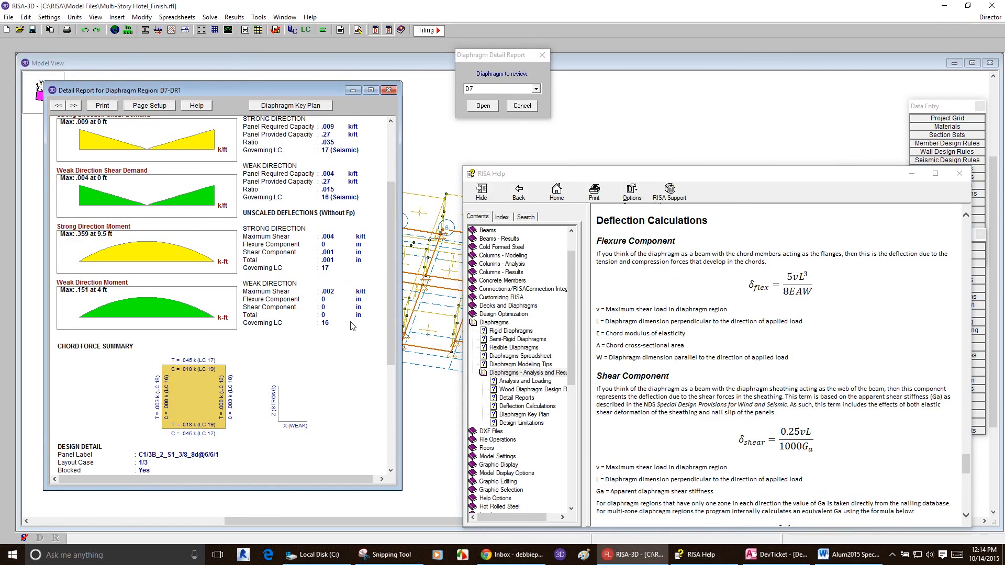
{"action": "scroll", "coordinate": [389, 308], "scroll_direction": "down", "scroll_amount": 3}
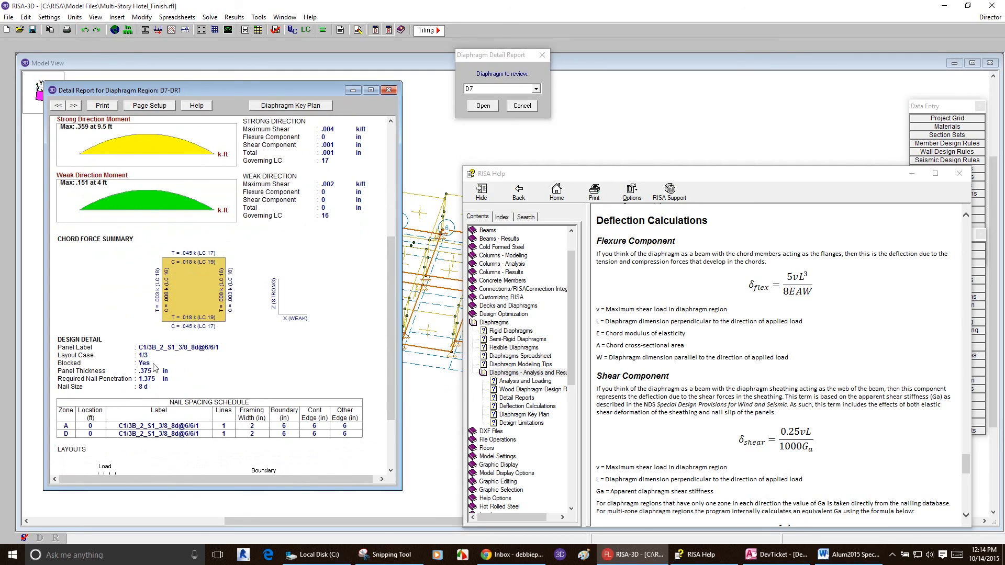
{"action": "left_click_drag", "start_coordinate": [385, 340], "coordinate": [388, 388]}
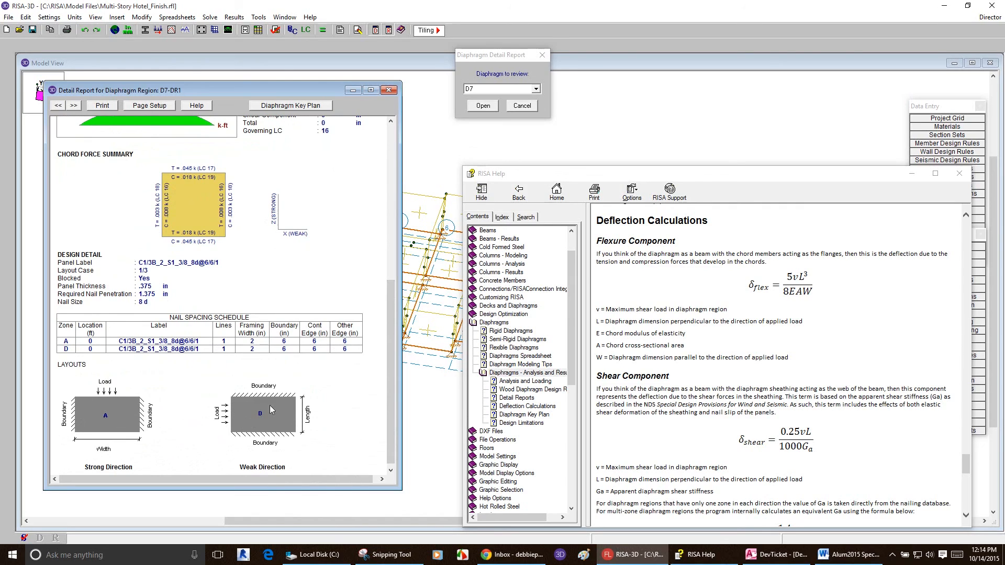
Compare the D7-DR1 nail spacing schedule and zone layouts with the RISA Help explanation, and return to the start of the report.
{"action": "scroll", "coordinate": [958, 455], "scroll_direction": "down", "scroll_amount": 10}
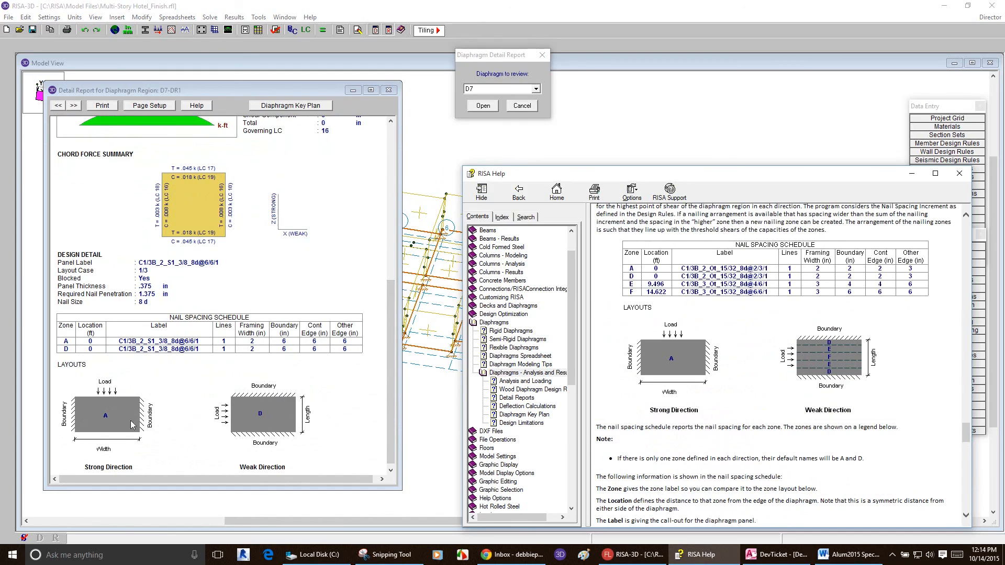
{"action": "left_click", "coordinate": [256, 436]}
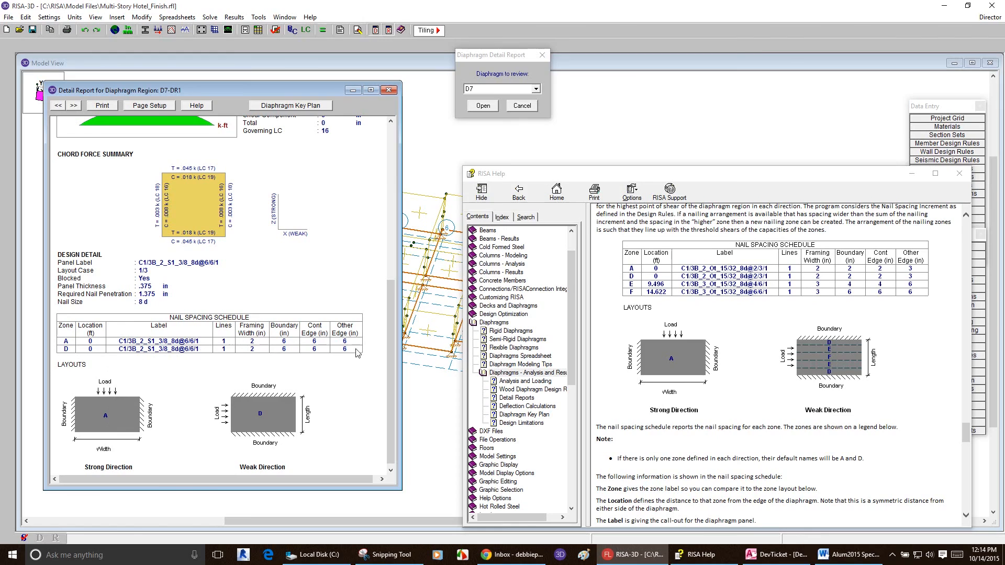
{"action": "left_click_drag", "start_coordinate": [392, 331], "coordinate": [393, 346]}
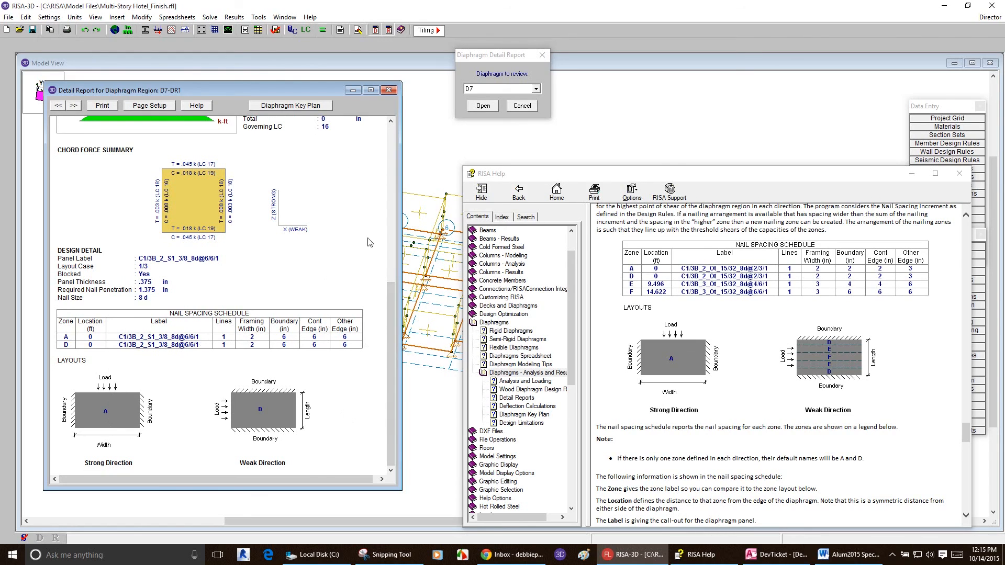
{"action": "left_click_drag", "start_coordinate": [387, 366], "coordinate": [390, 172]}
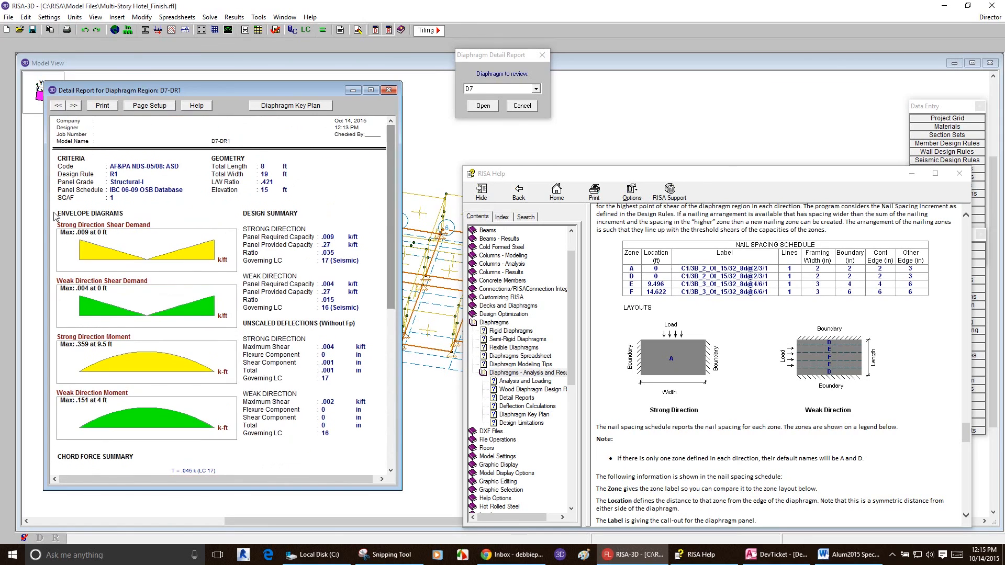
View the detail report for region D7-DR2, check the region layout in the diaphragm key plan, and close the report window.
{"action": "left_click", "coordinate": [73, 105]}
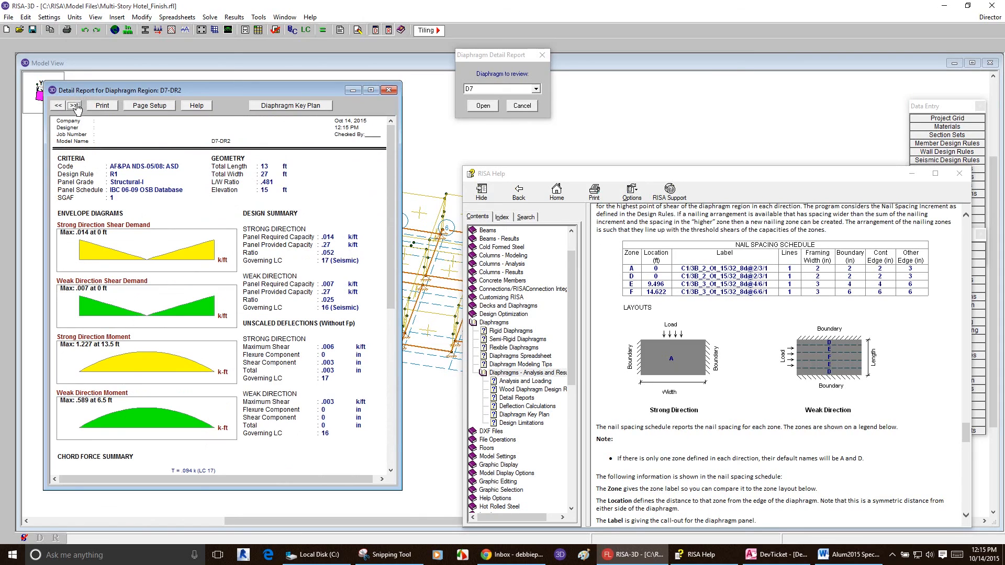
{"action": "left_click", "coordinate": [290, 106]}
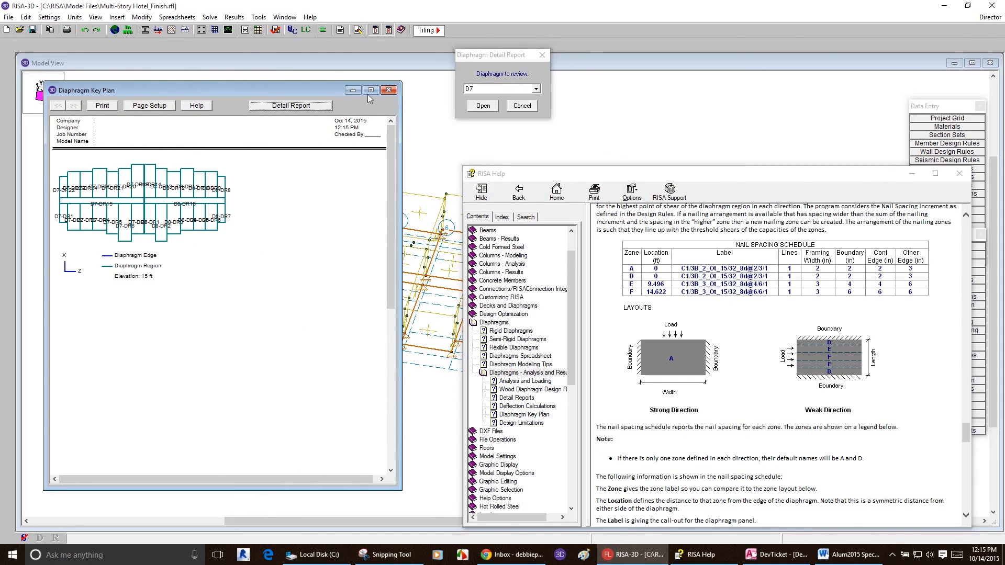
{"action": "left_click", "coordinate": [388, 91]}
Switch to RISAFloor and clear the help window away from the 4th Floor plan.
{"action": "left_click", "coordinate": [984, 19]}
{"action": "left_click", "coordinate": [944, 29]}
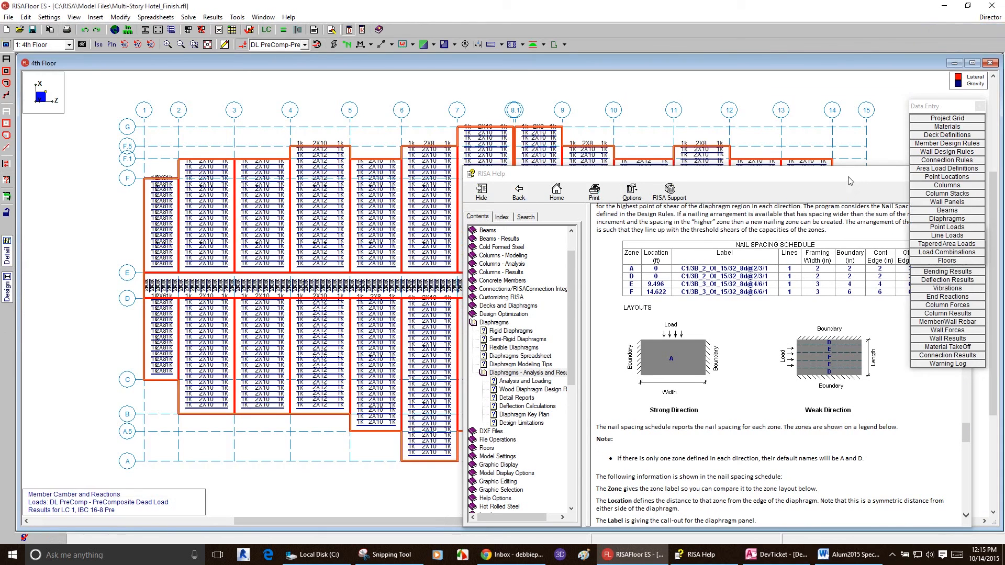
{"action": "left_click_drag", "start_coordinate": [851, 177], "coordinate": [667, 174]}
{"action": "left_click", "coordinate": [725, 172]}
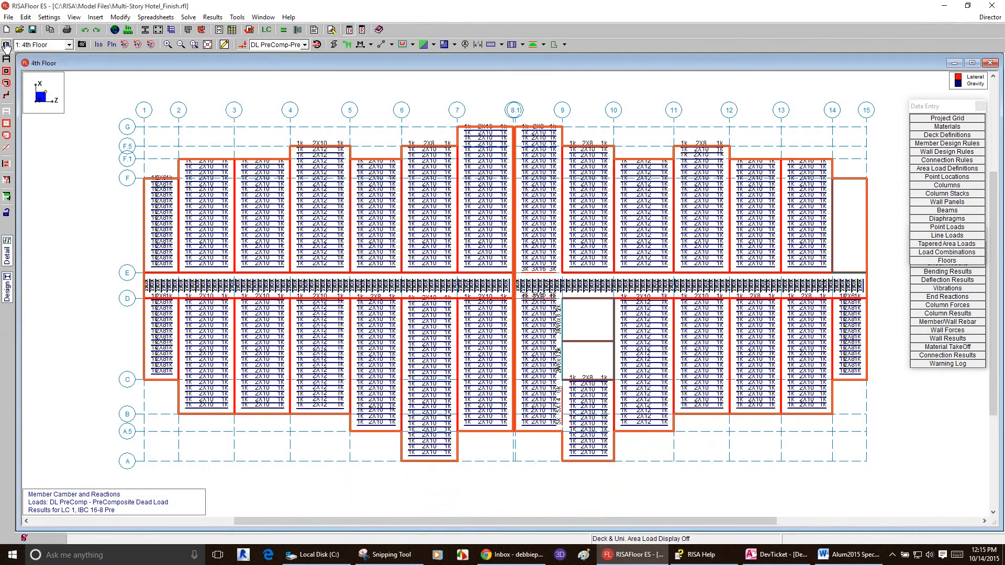
Display wood diaphragms with their regions and type on the 4th Floor plan, and turn off the member camber and reactions labels.
{"action": "left_click", "coordinate": [6, 46]}
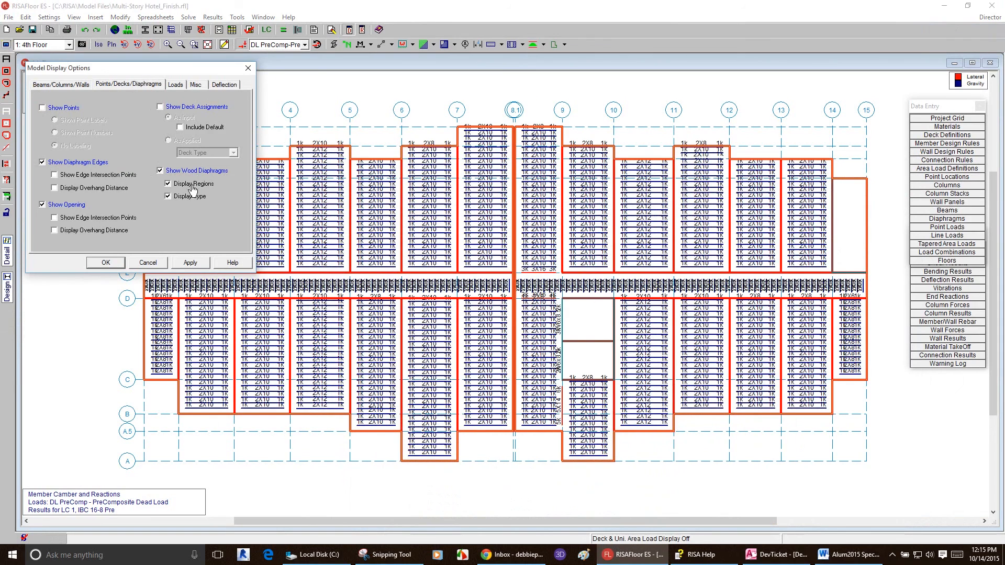
{"action": "left_click", "coordinate": [106, 262]}
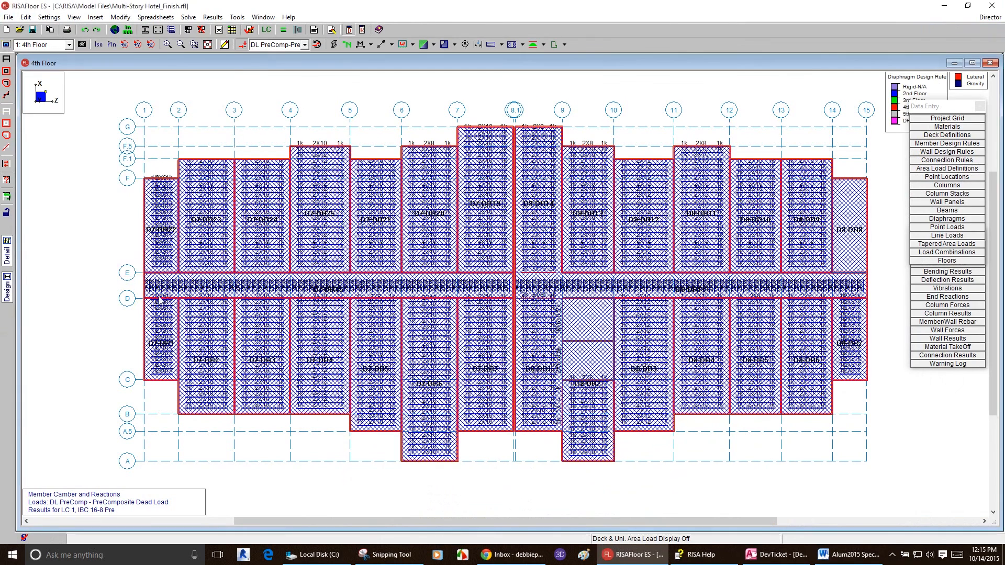
{"action": "left_click", "coordinate": [370, 46]}
{"action": "left_click", "coordinate": [375, 57]}
{"action": "scroll", "coordinate": [237, 235], "scroll_direction": "up", "scroll_amount": 3}
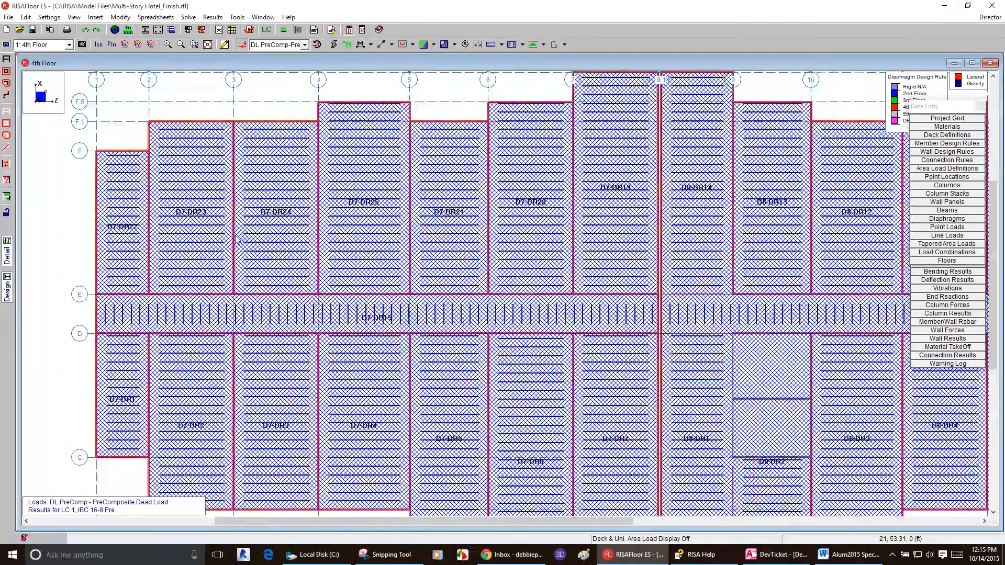
{"action": "scroll", "coordinate": [236, 236], "scroll_direction": "up", "scroll_amount": 1}
{"action": "scroll", "coordinate": [371, 265], "scroll_direction": "down", "scroll_amount": 1}
{"action": "scroll", "coordinate": [371, 265], "scroll_direction": "down", "scroll_amount": 2}
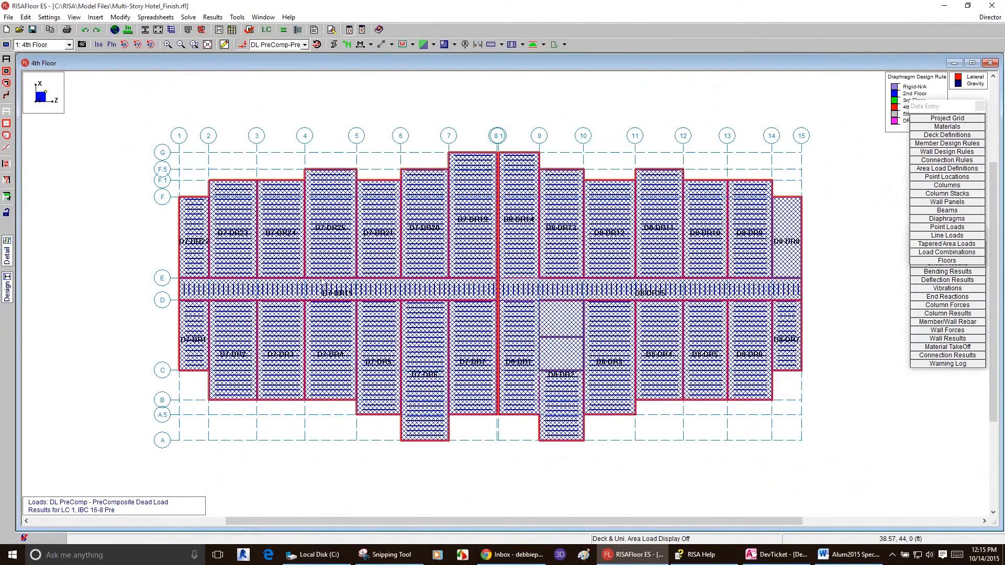